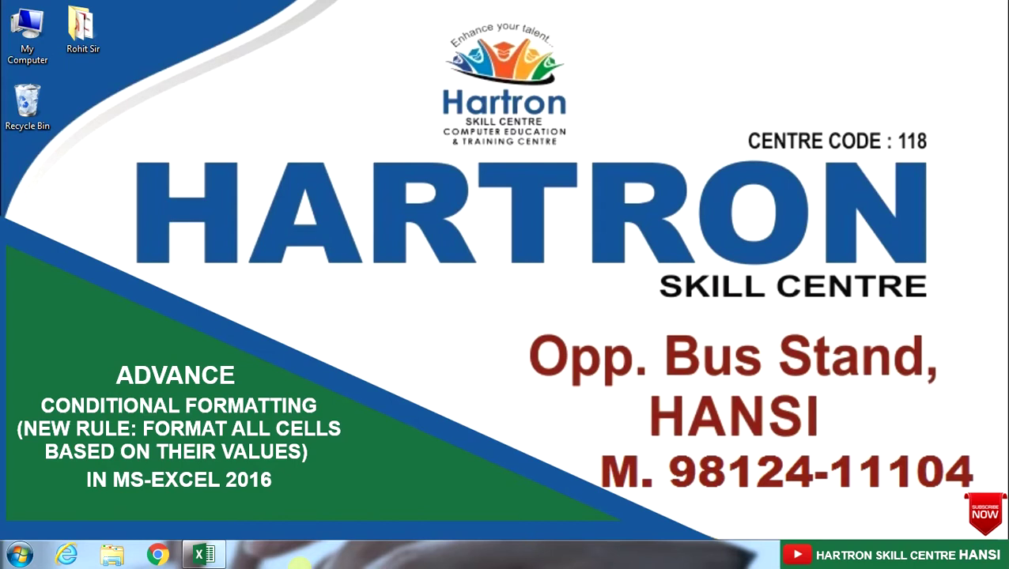
Restore the CONDITIONAL FORMAT workbook window from the taskbar
click(223, 555)
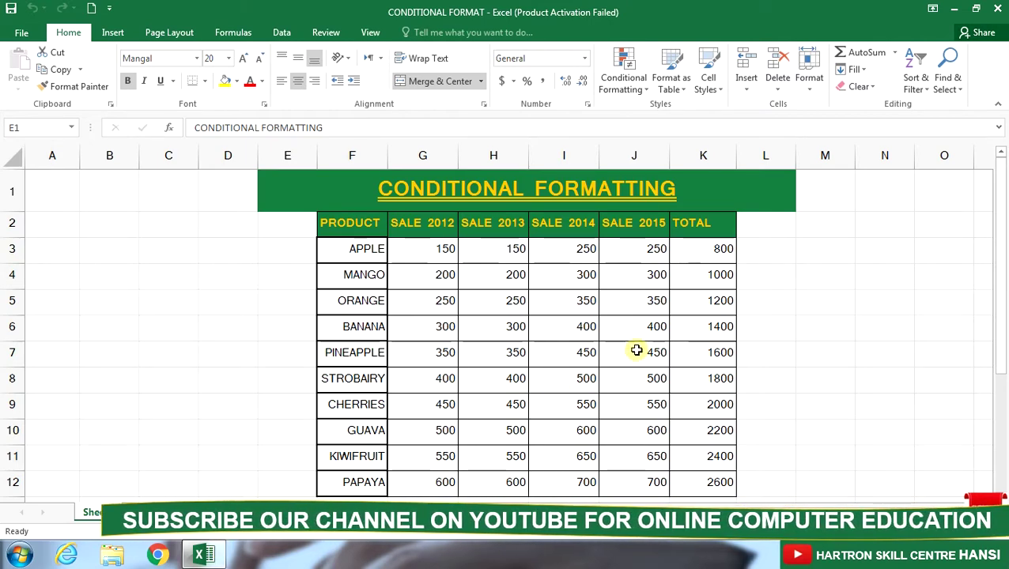
click(623, 79)
mouse_move(647, 112)
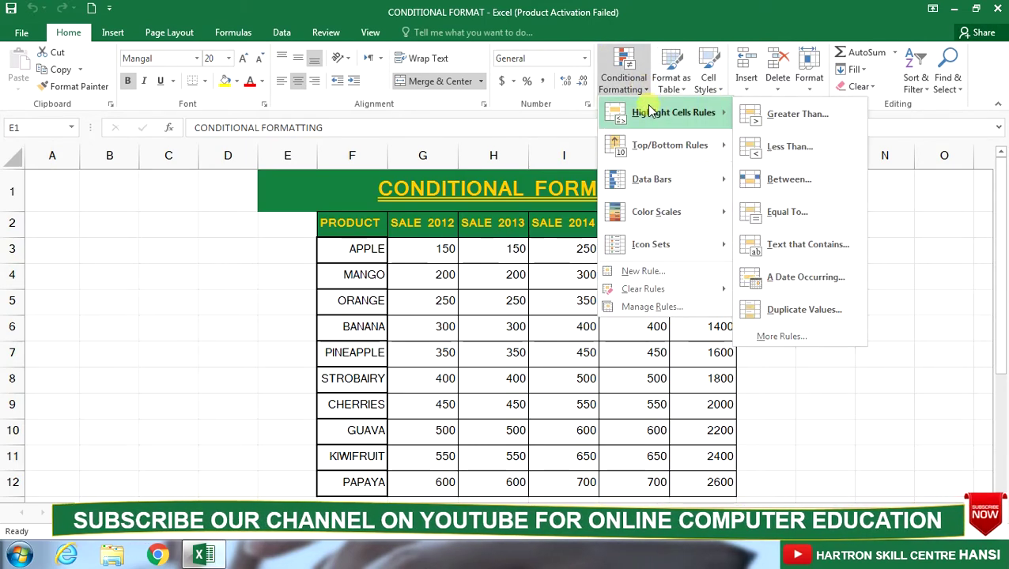
mouse_move(668, 182)
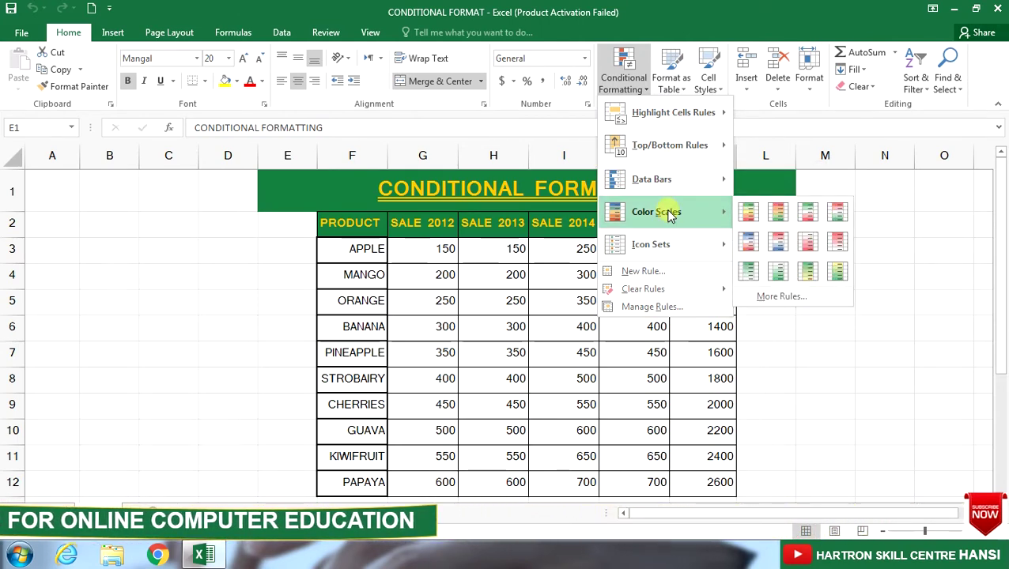
mouse_move(668, 244)
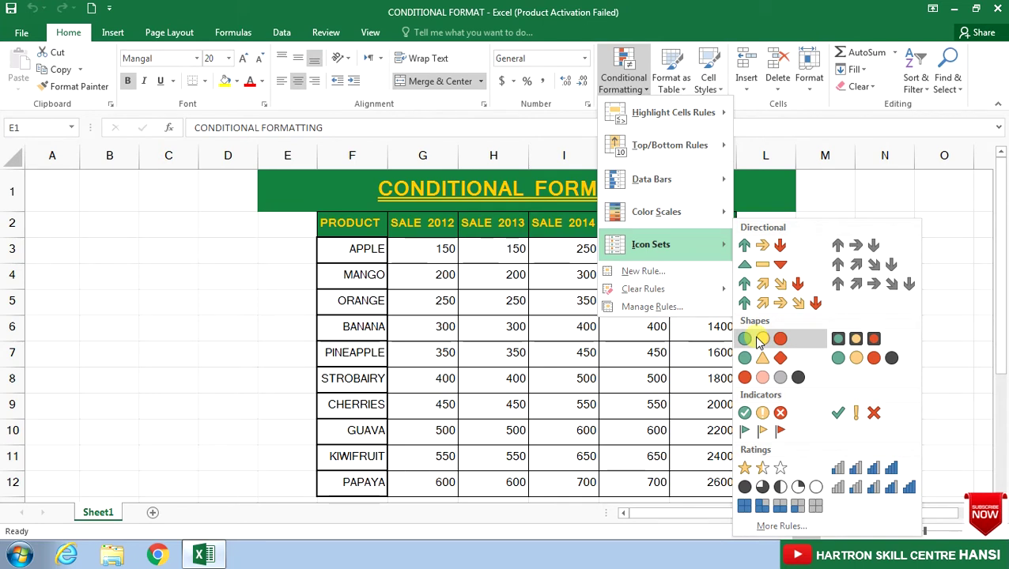
Apply Gradient Fill Blue Data Bars to the SALE 2012 range G3:G12
click(437, 252)
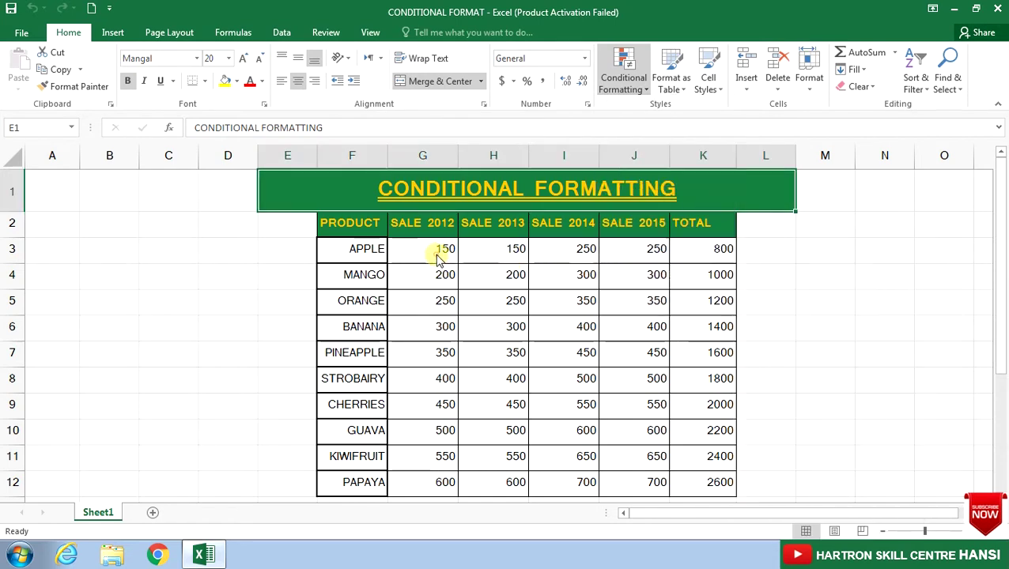
click(436, 252)
drag(436, 252, 425, 477)
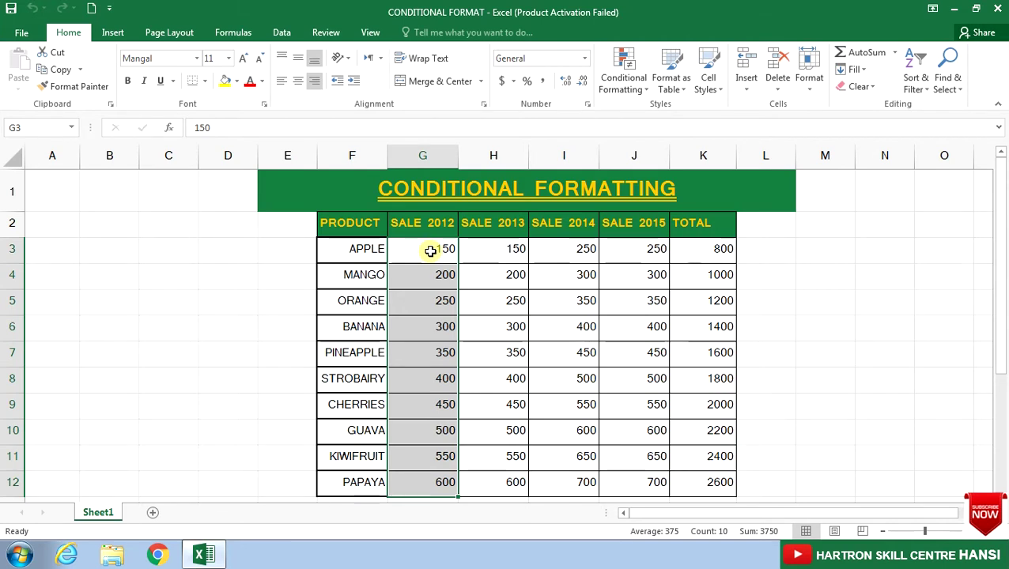
click(640, 87)
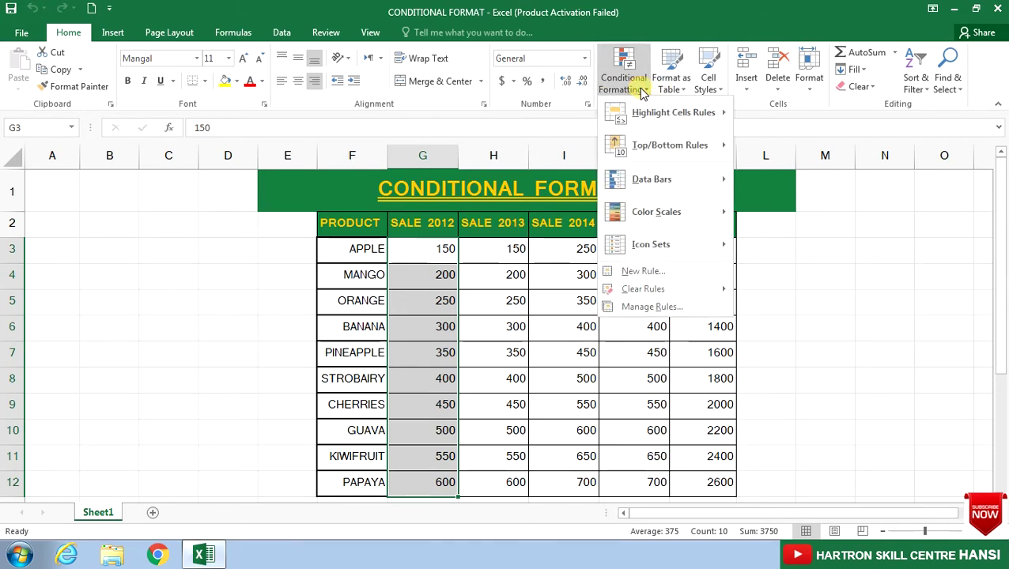
mouse_move(647, 180)
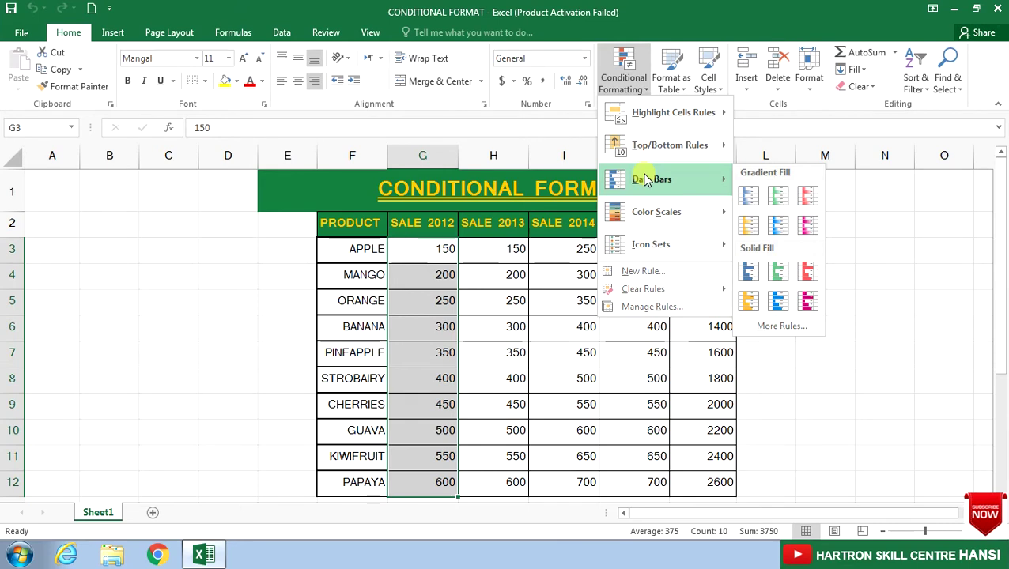
click(748, 196)
click(435, 278)
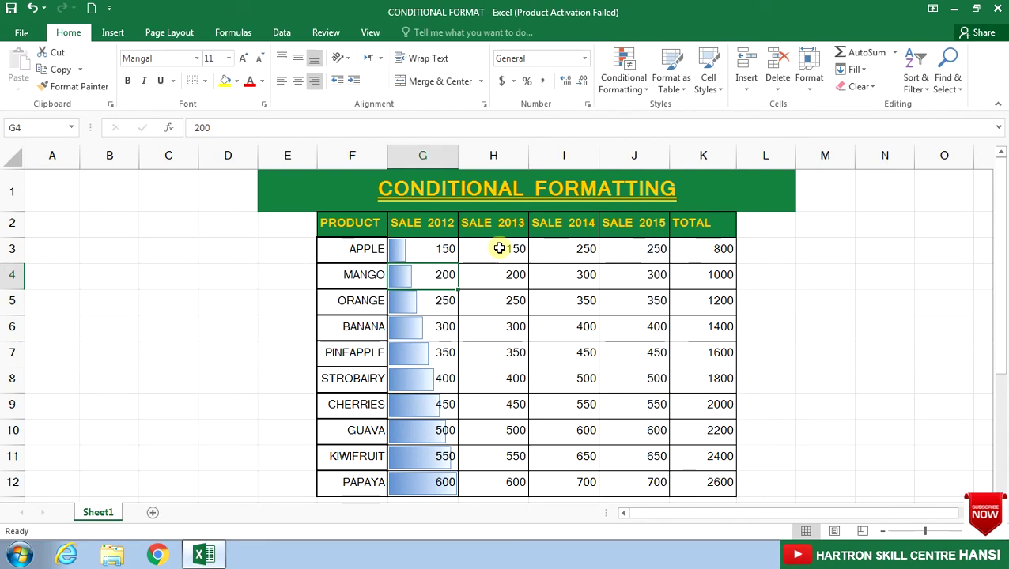
Select H3:H12 and start a new formatting rule using the Data Bar style
drag(500, 248, 491, 470)
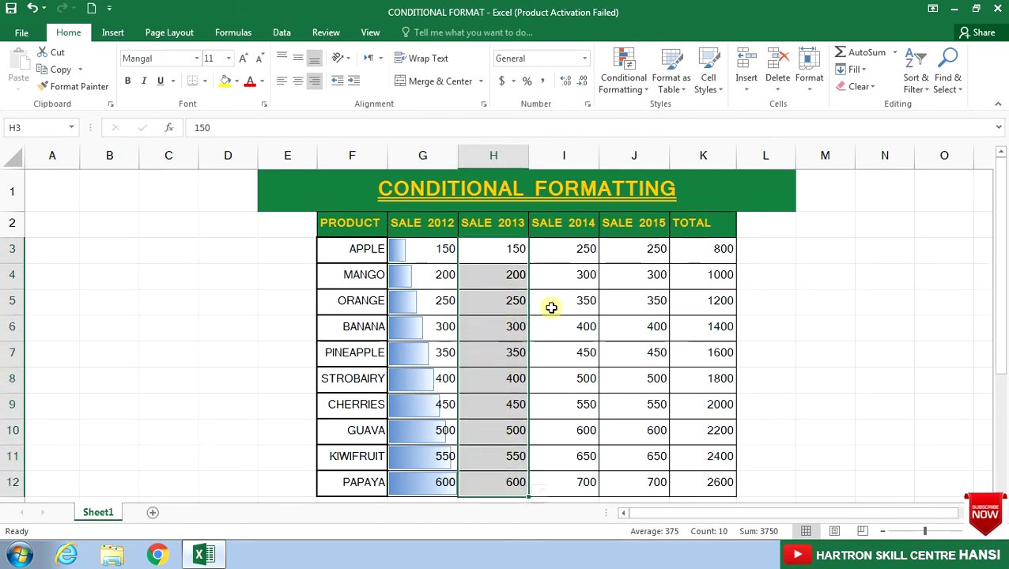
click(642, 91)
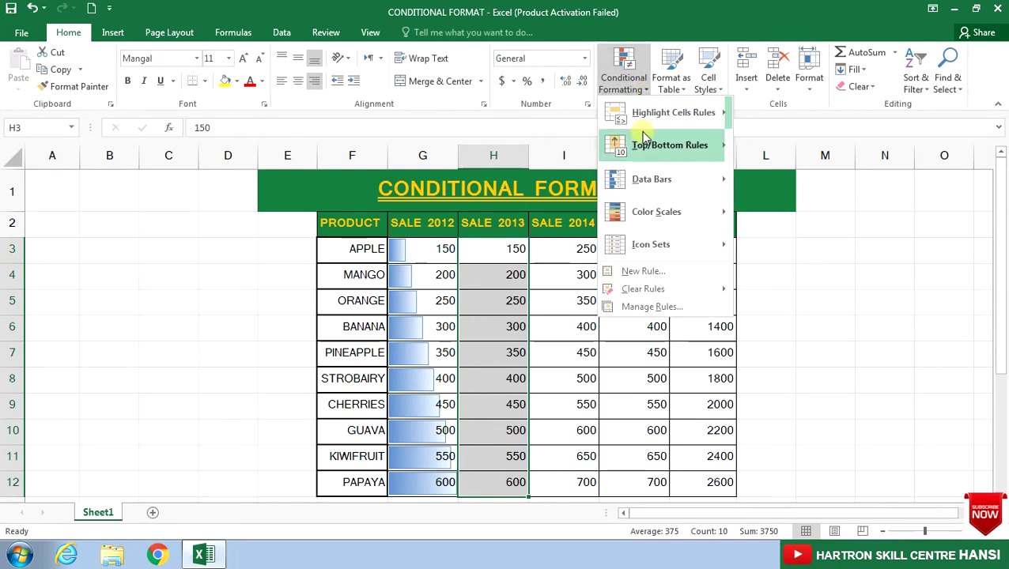
click(644, 271)
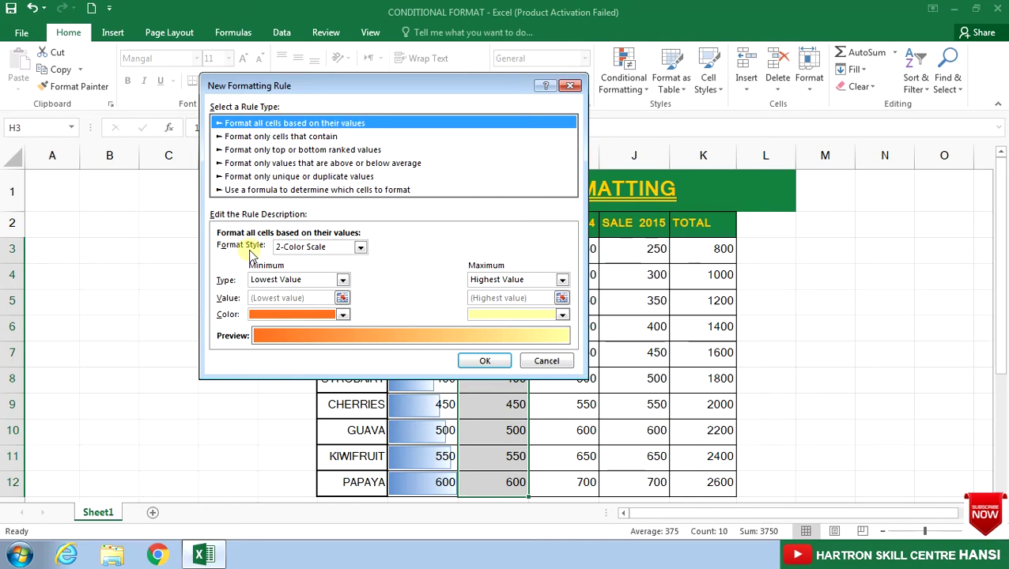
click(360, 248)
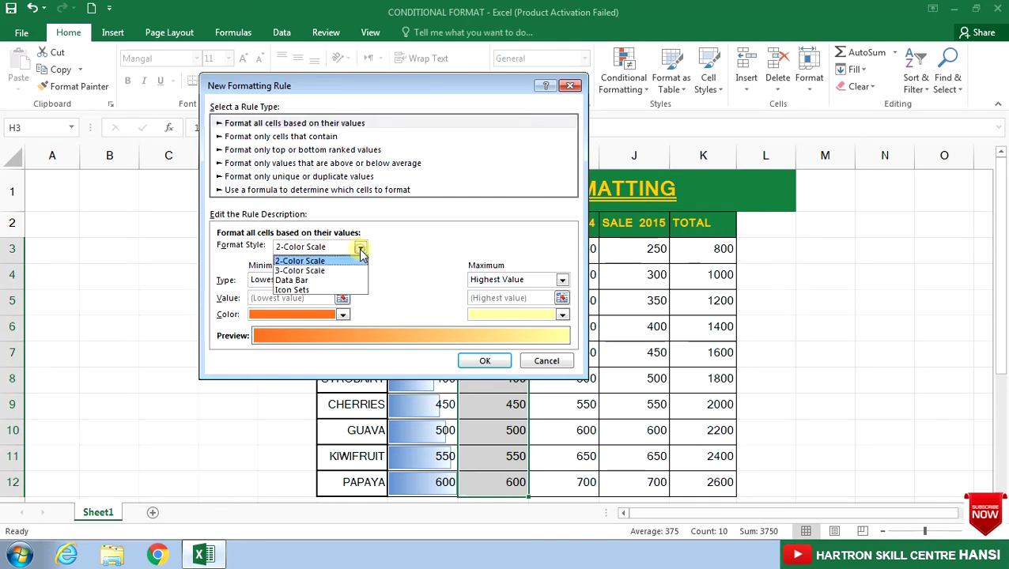
click(292, 281)
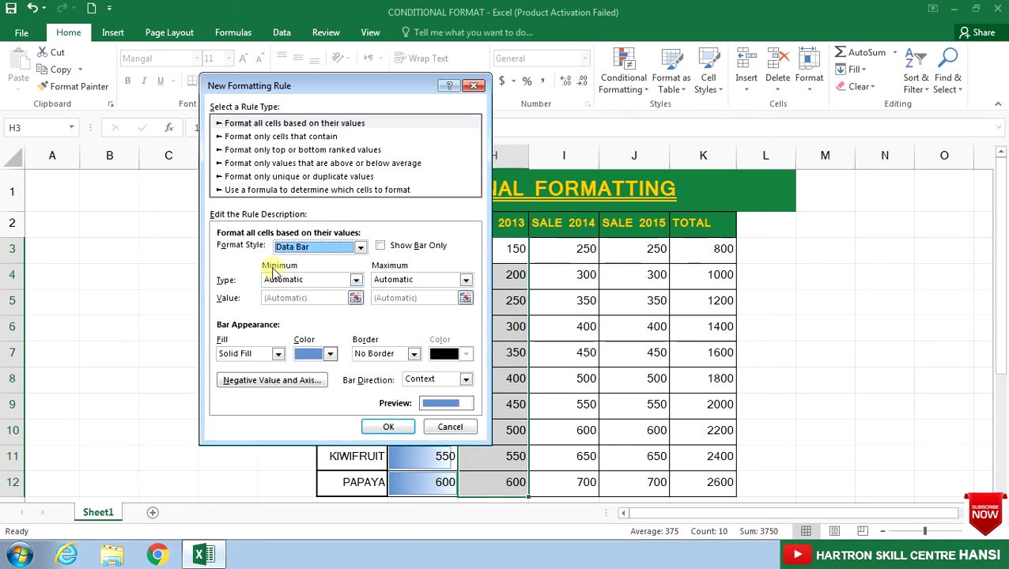
Set the bar minimum to Number 150 and the maximum to Number 600, and confirm
click(356, 280)
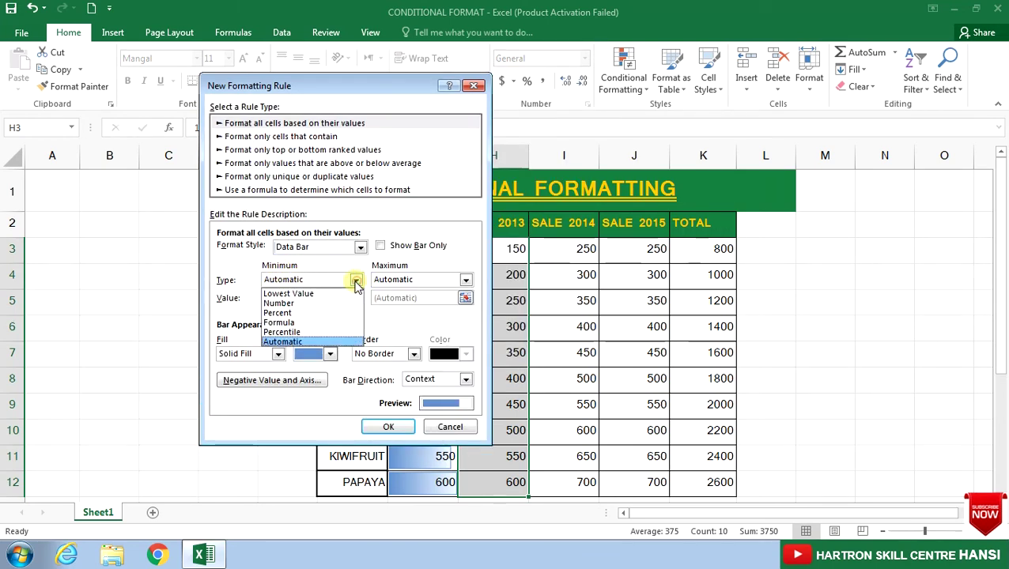
click(295, 305)
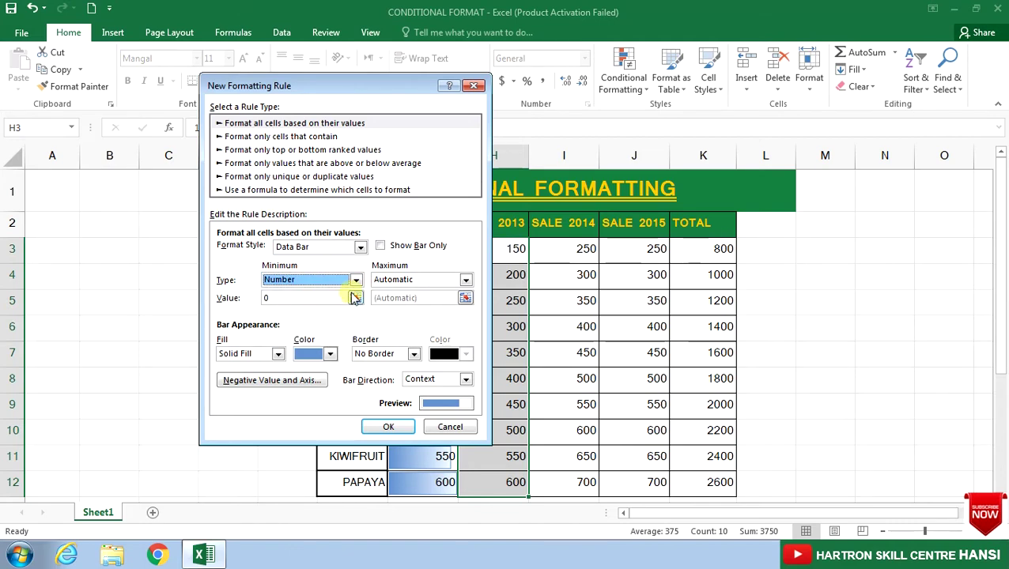
click(466, 280)
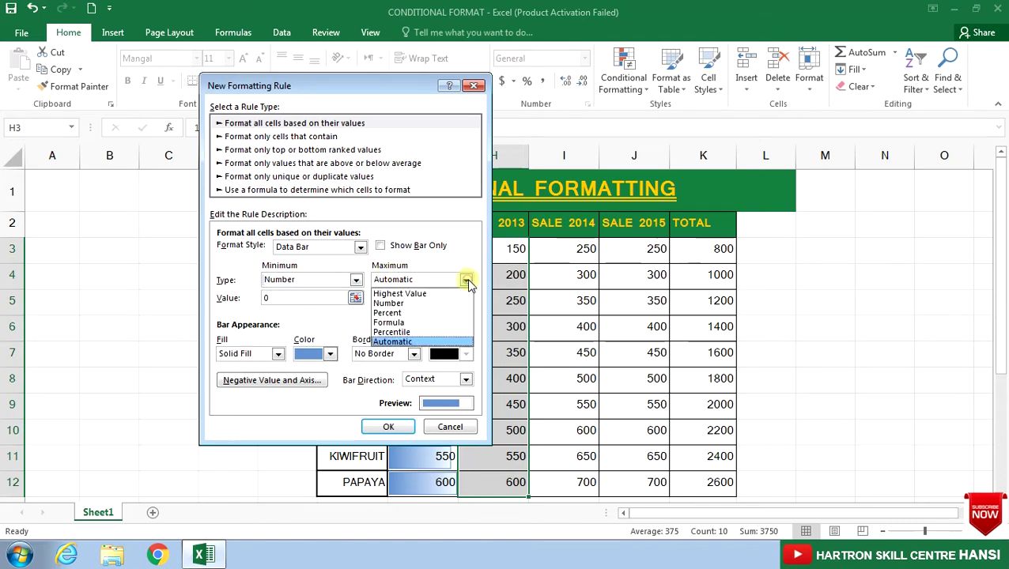
click(395, 302)
drag(377, 82, 334, 82)
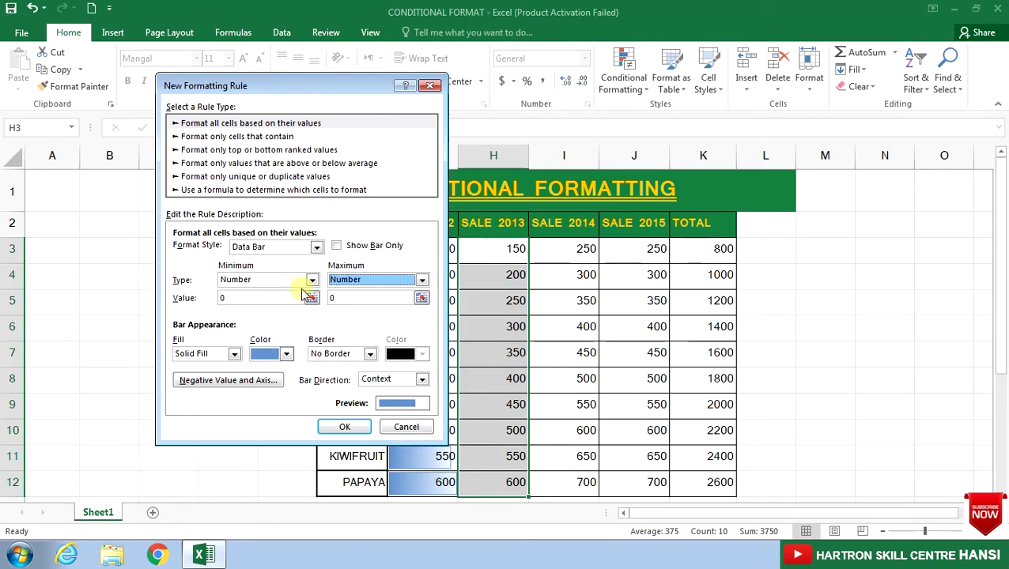
click(244, 296)
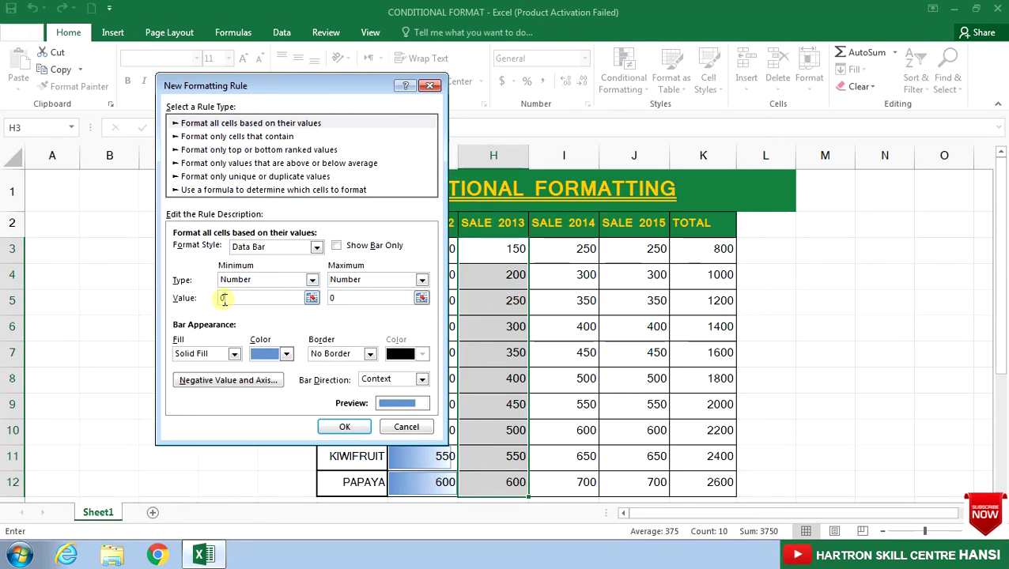
click(187, 297)
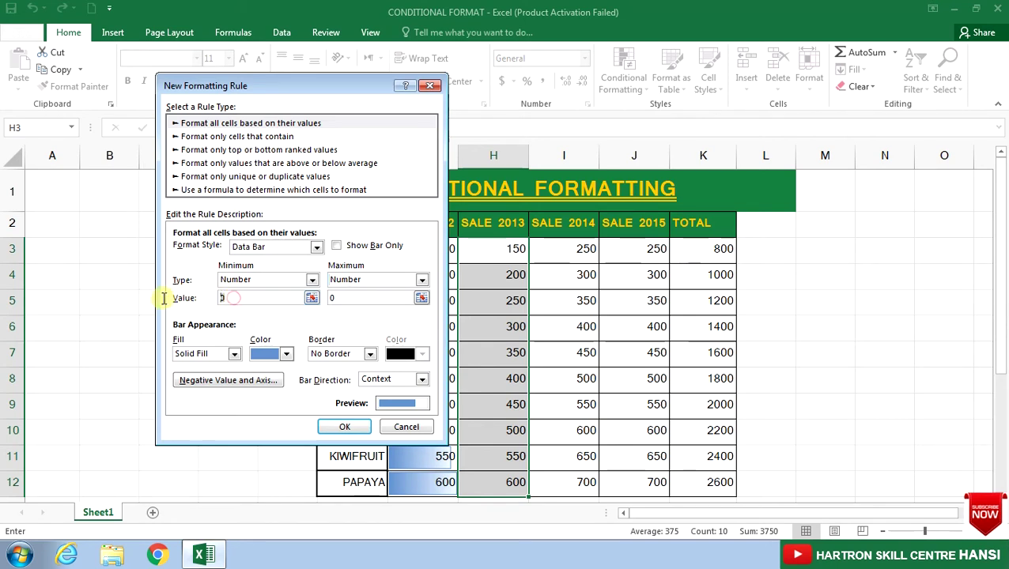
text(1)
text(50)
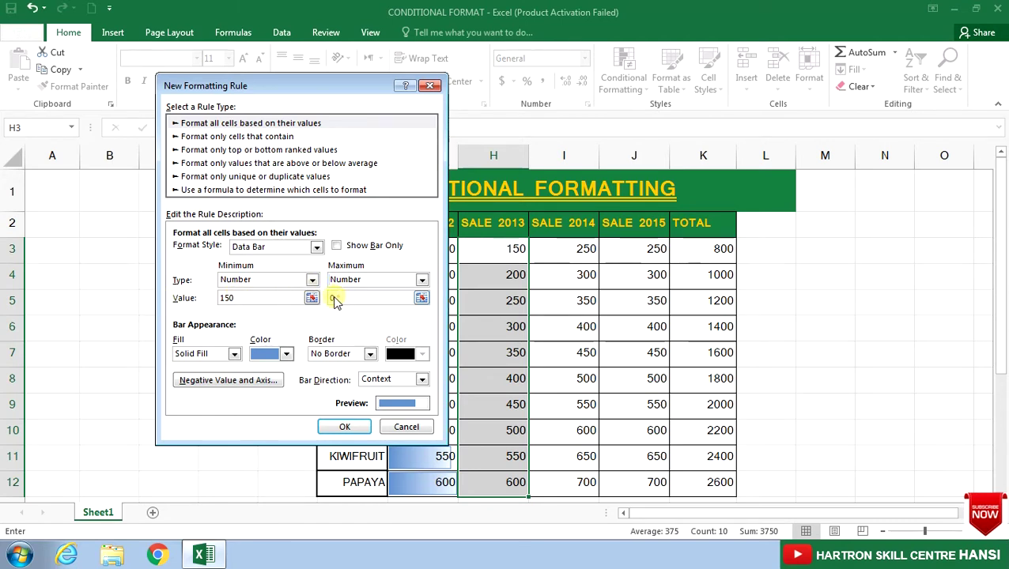
text(600)
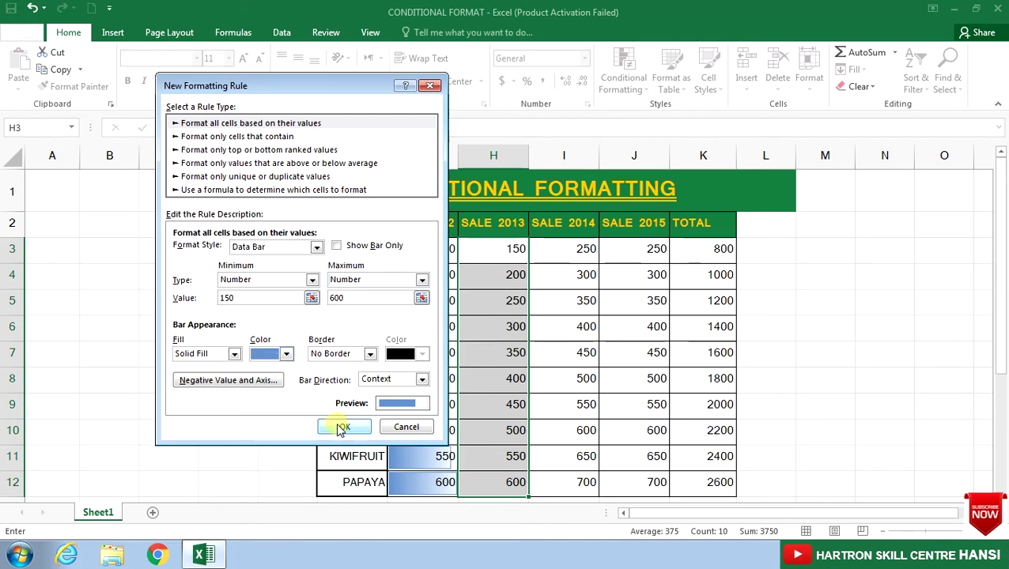
click(342, 427)
click(464, 307)
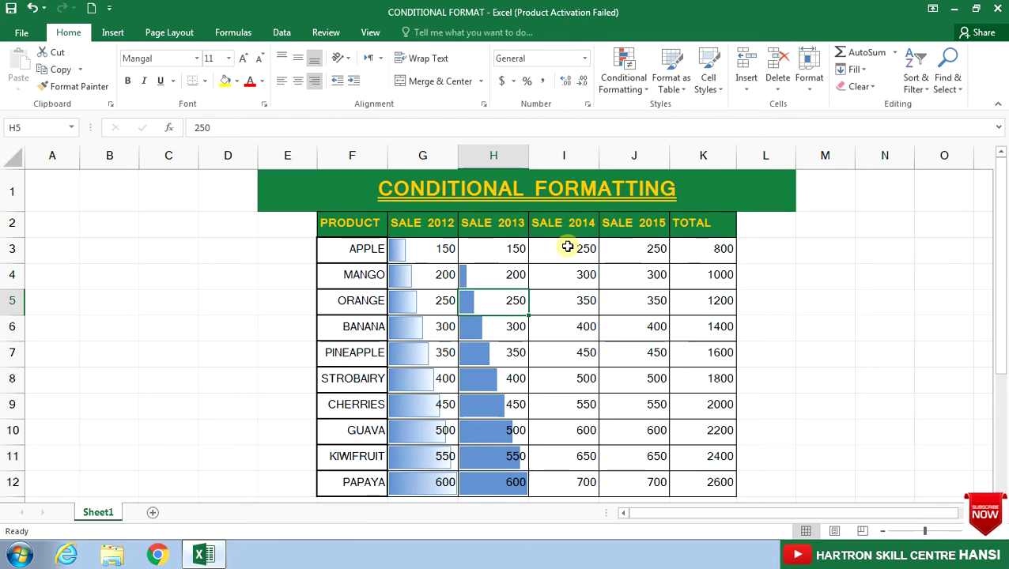
Select the SALE 2014 values and start a 2-Color Scale rule
drag(566, 249, 559, 478)
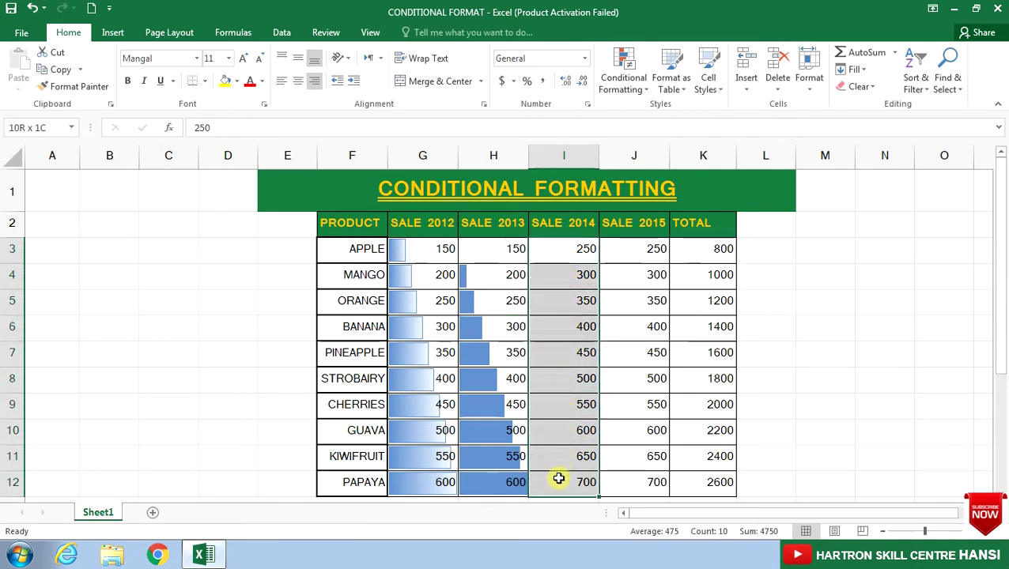
click(627, 89)
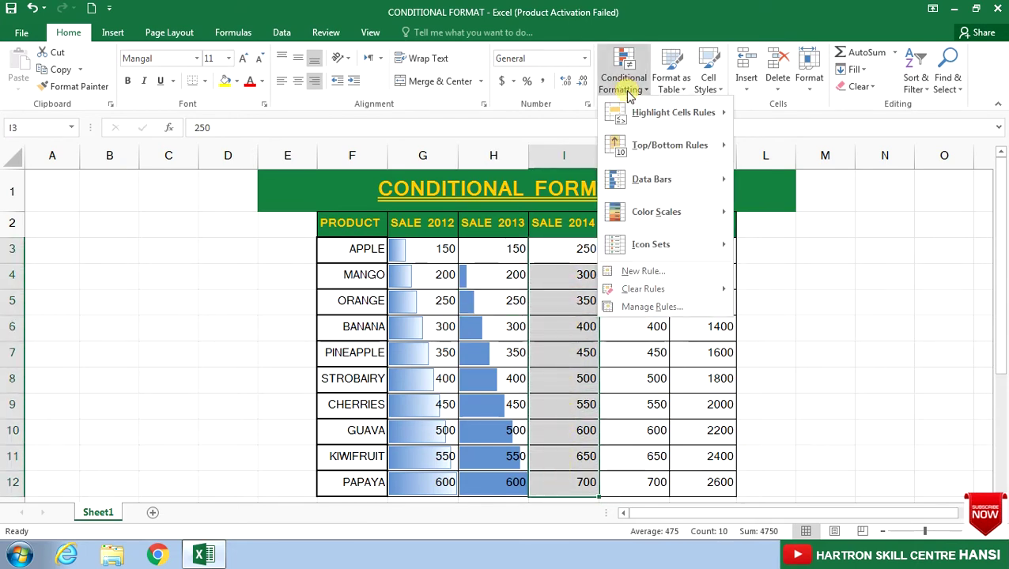
key(Escape)
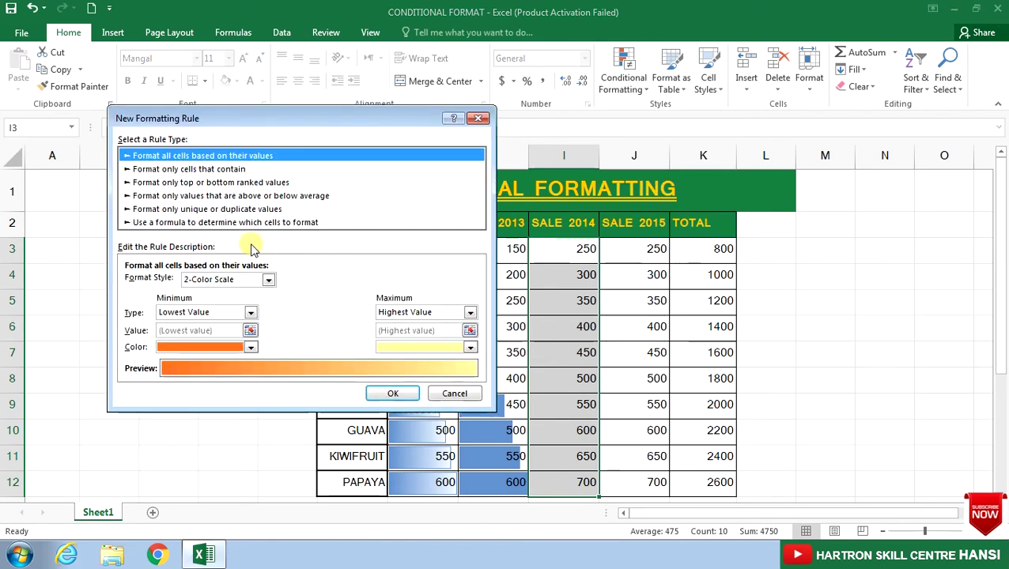
click(267, 280)
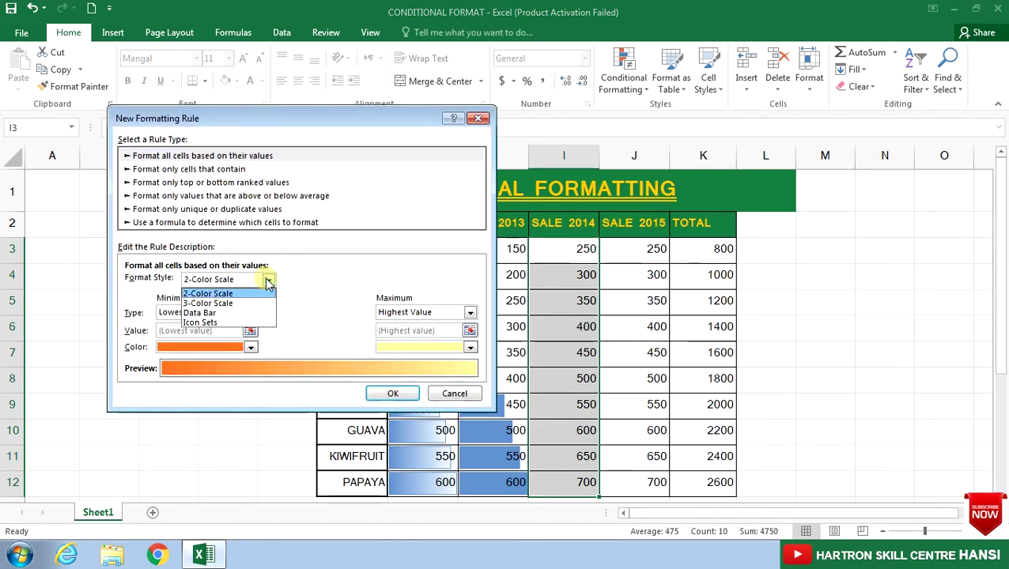
click(224, 295)
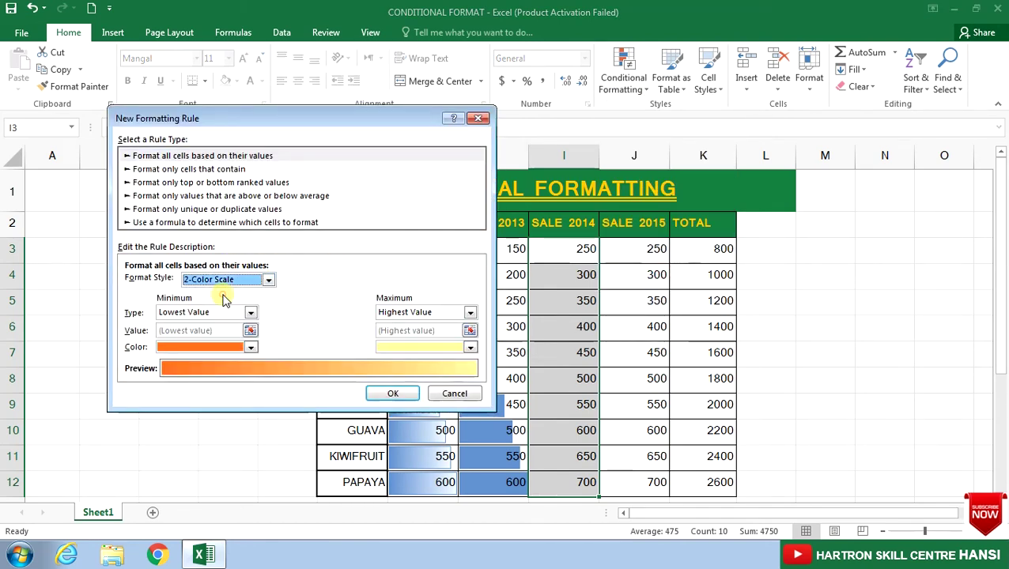
Set the scale's minimum to Number 200 and its maximum to Number 700
click(184, 313)
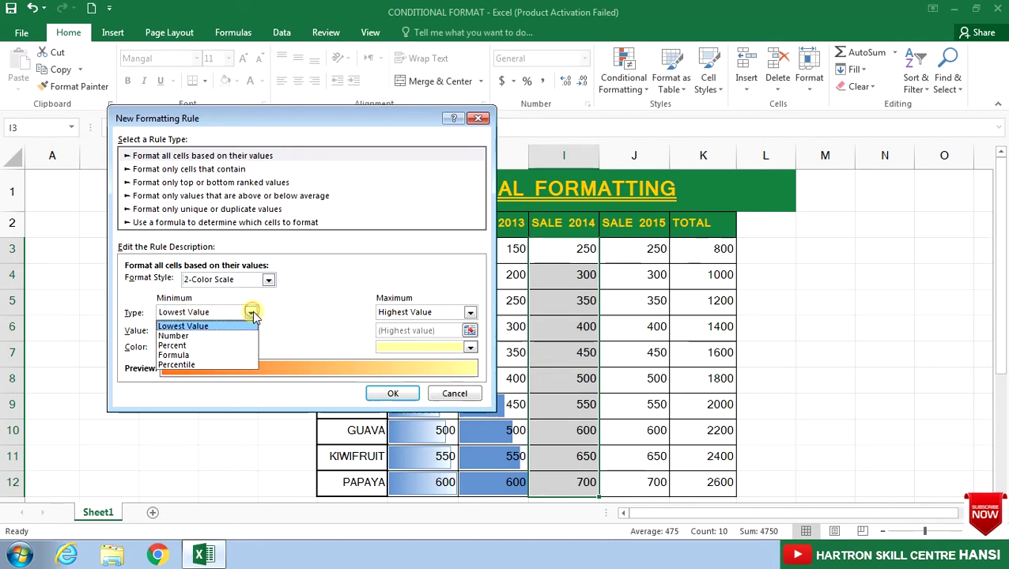
click(176, 337)
click(470, 313)
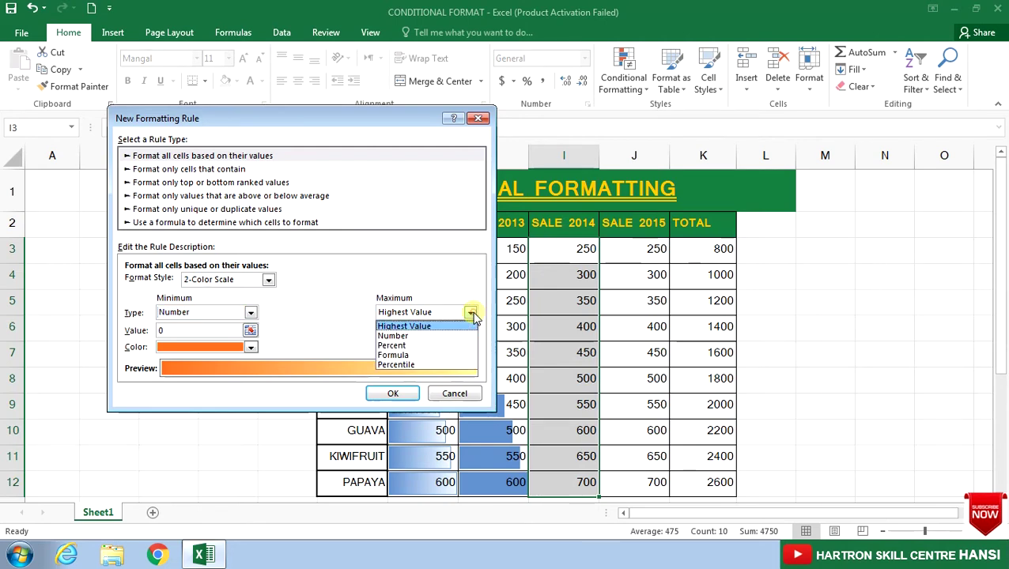
click(411, 338)
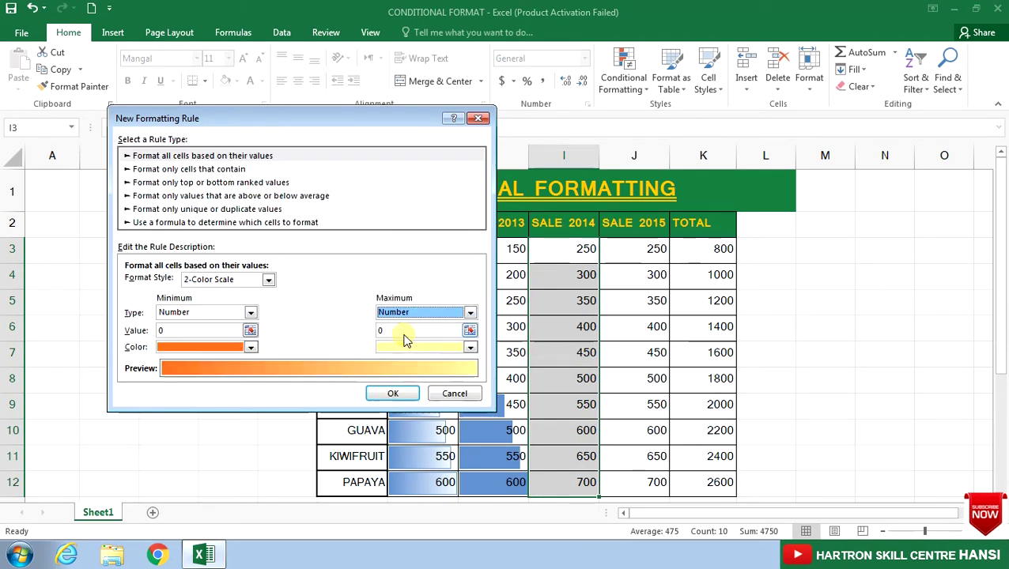
click(180, 332)
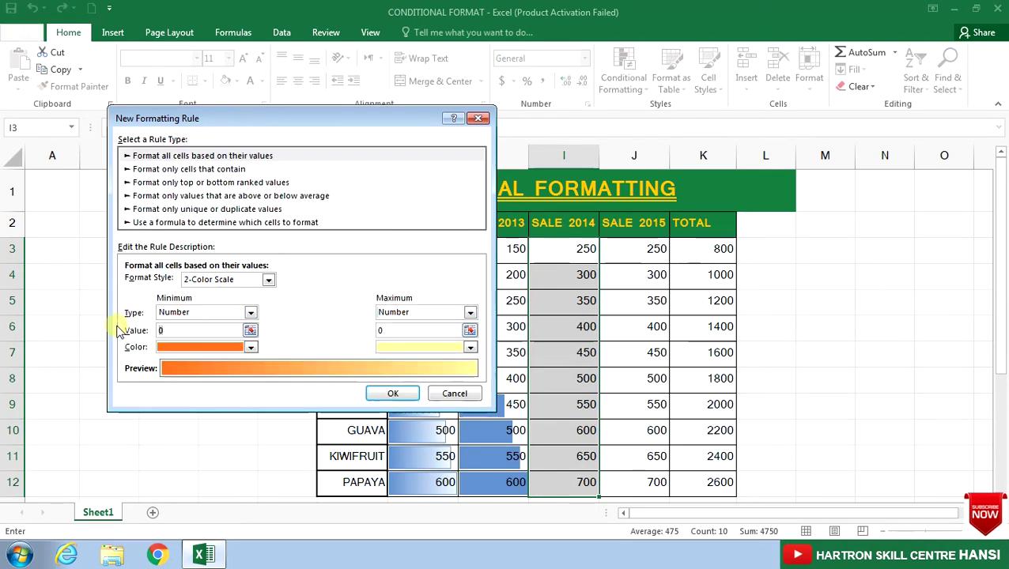
text(2)
text(00)
click(382, 331)
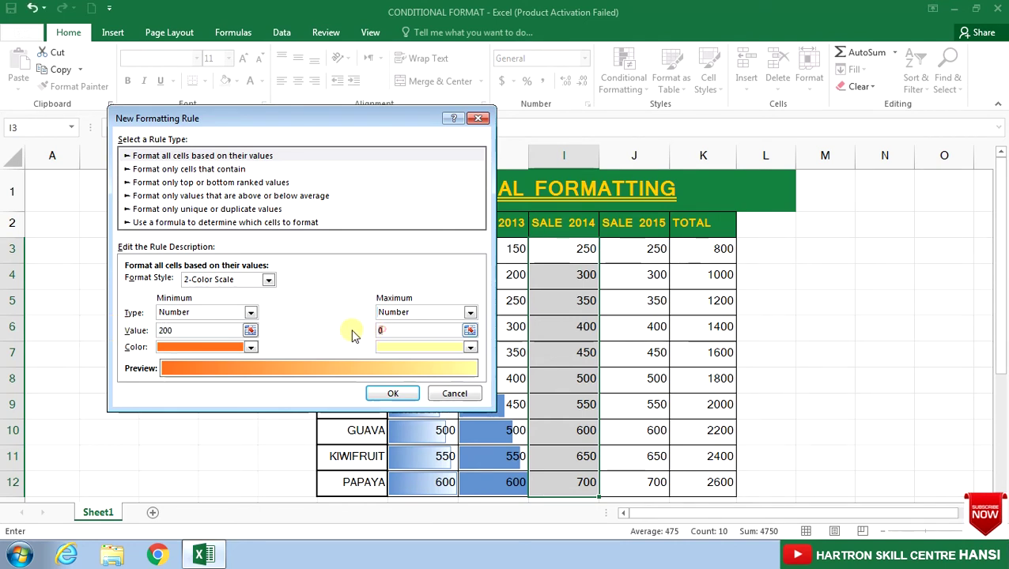
text(700)
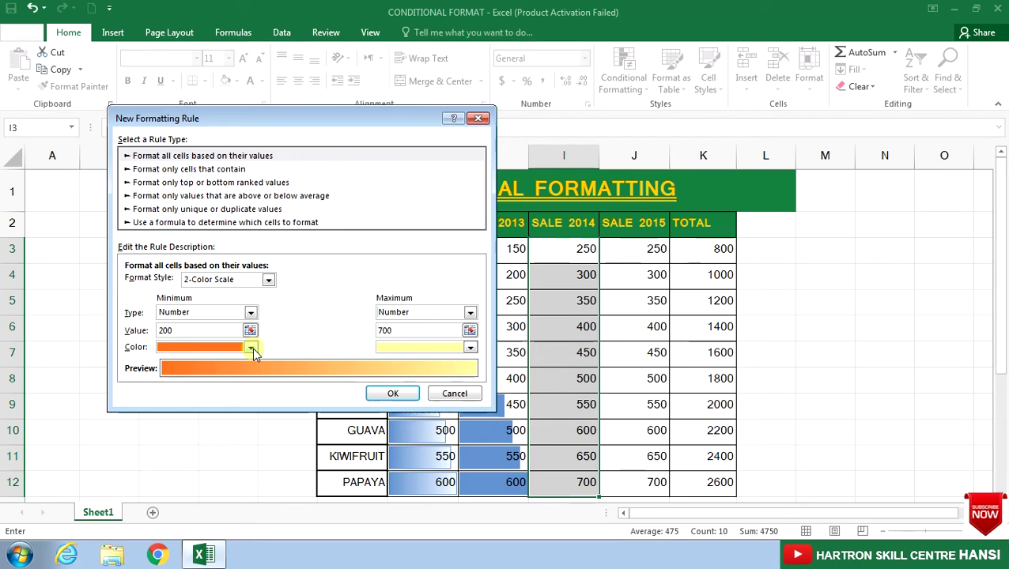
Make the minimum colour red and the maximum bright yellow, then apply the rule
click(251, 349)
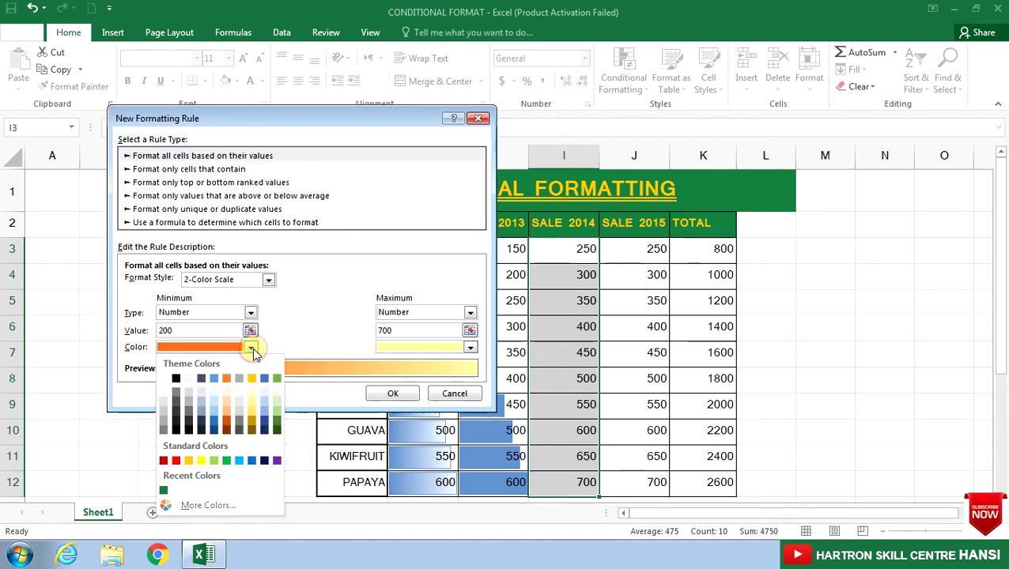
click(176, 460)
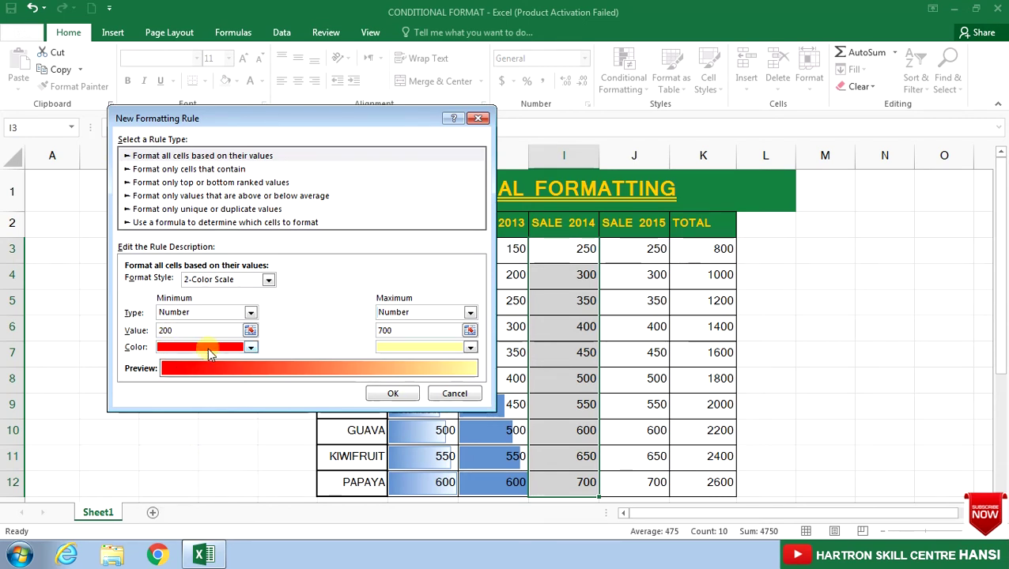
click(469, 348)
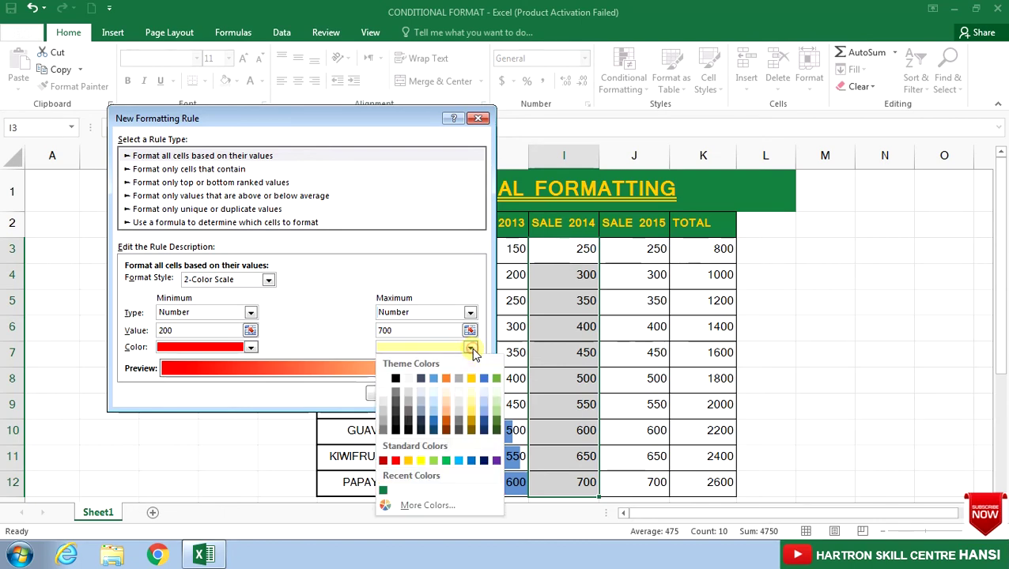
click(424, 459)
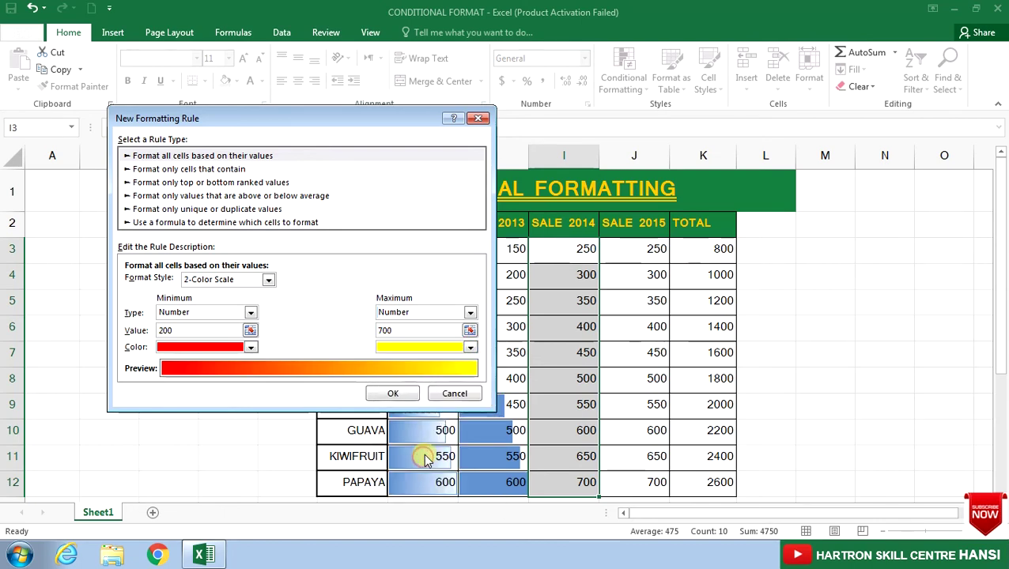
click(410, 395)
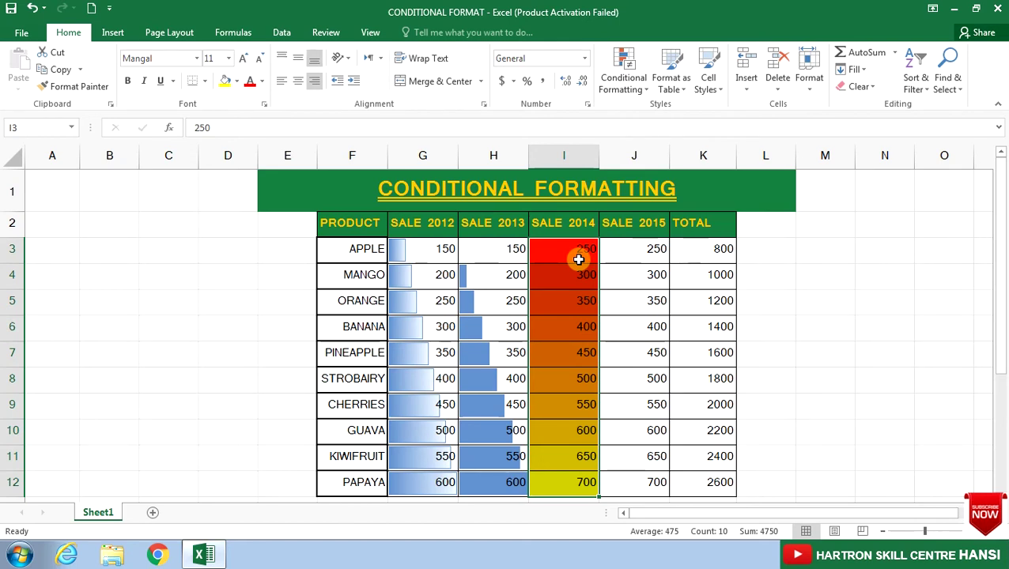
click(642, 87)
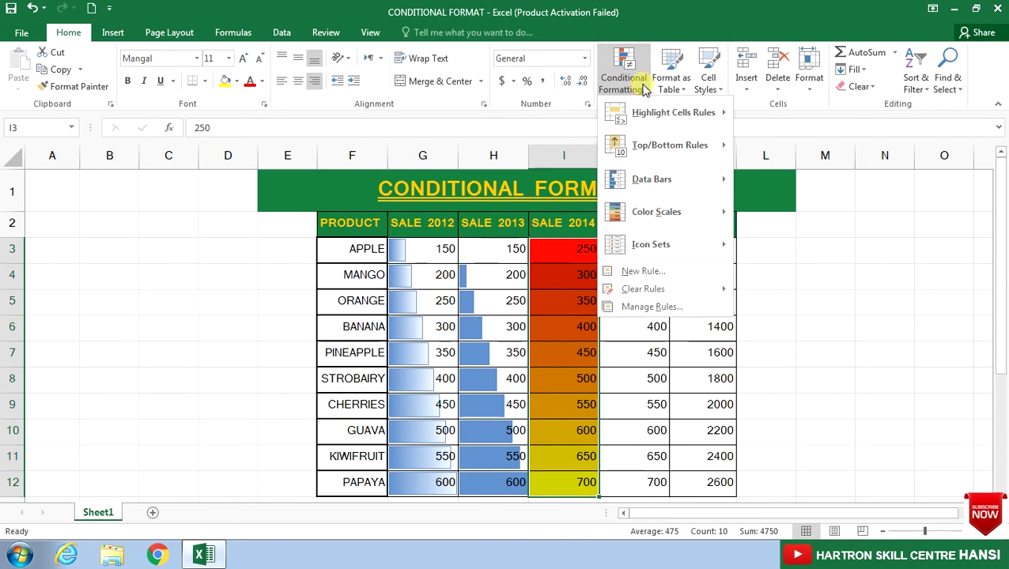
click(633, 79)
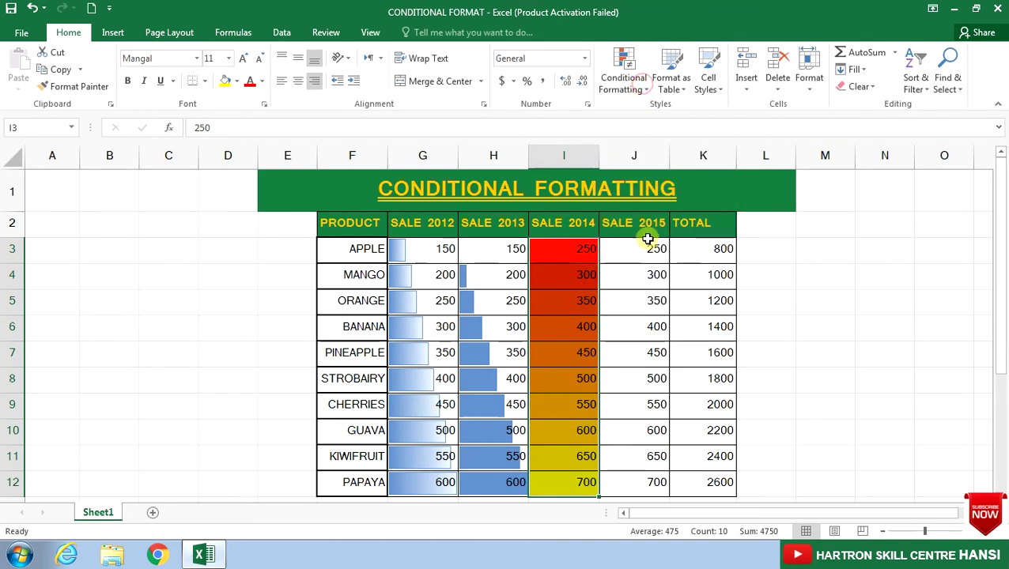
drag(647, 248, 642, 482)
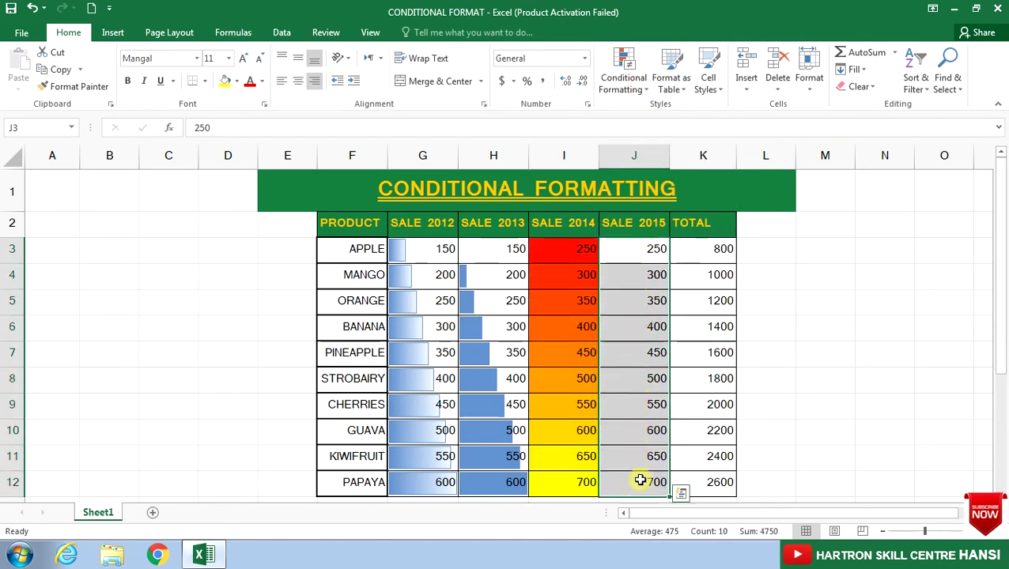
click(642, 85)
mouse_move(650, 219)
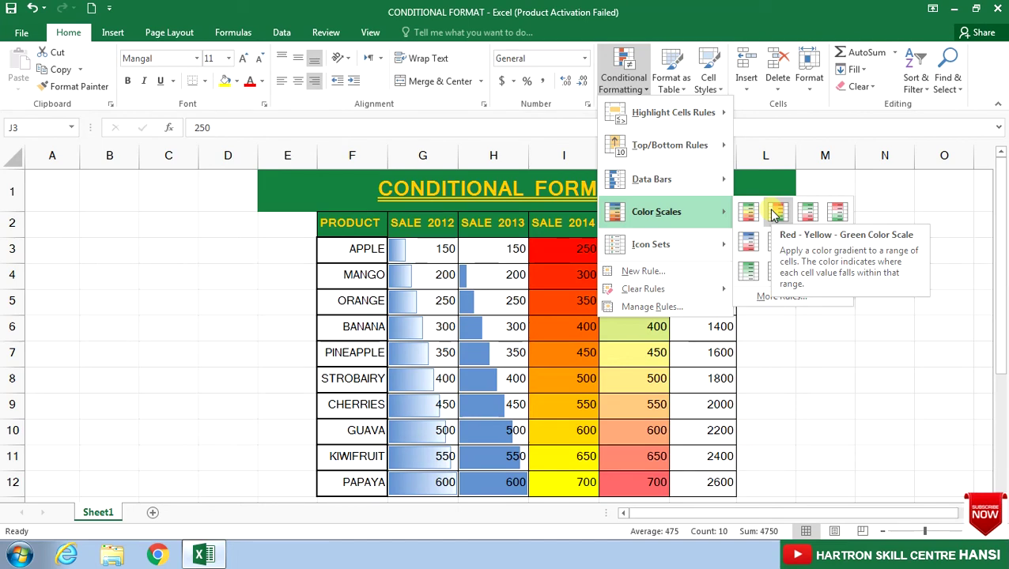
click(668, 273)
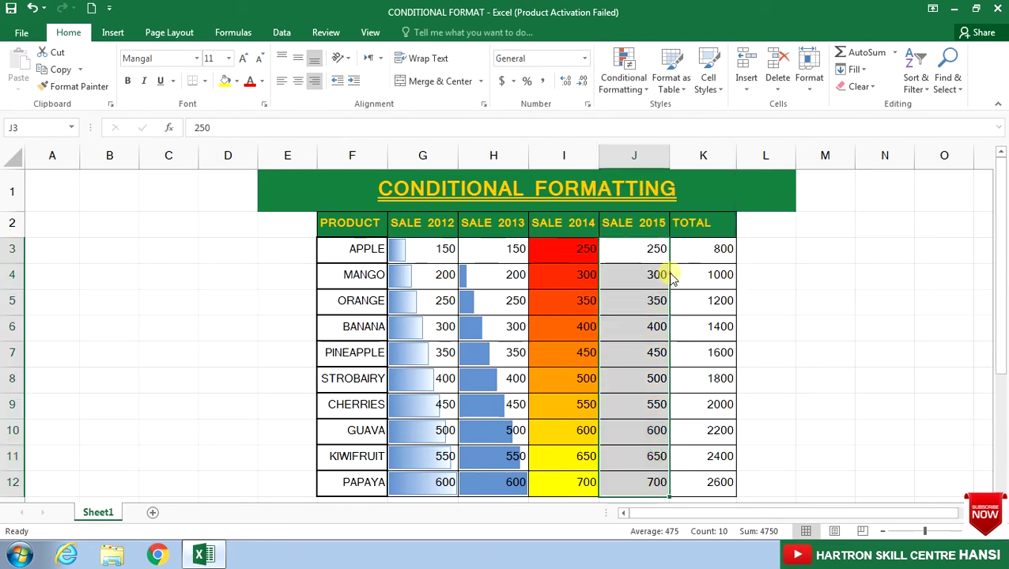
click(268, 280)
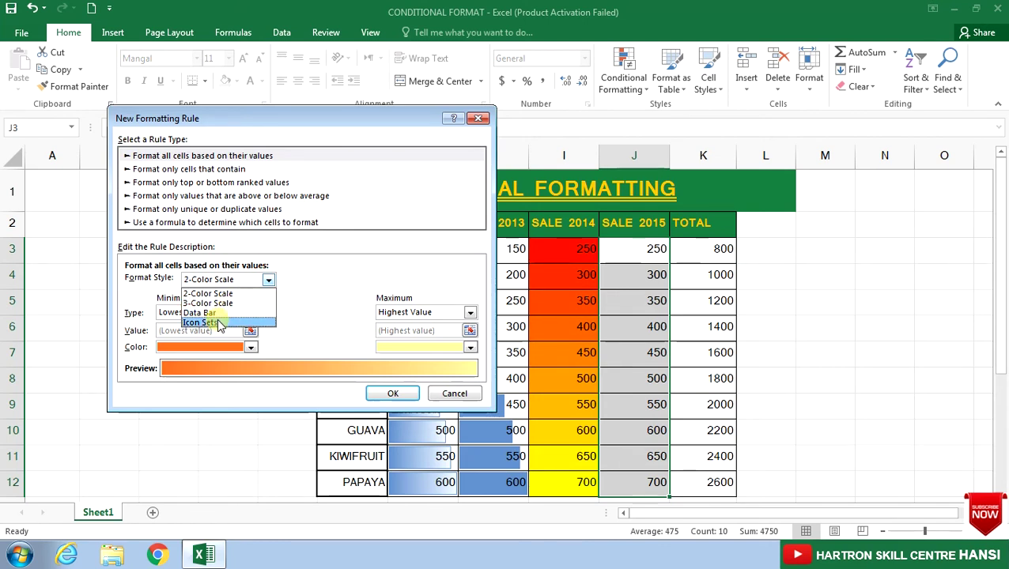
click(454, 394)
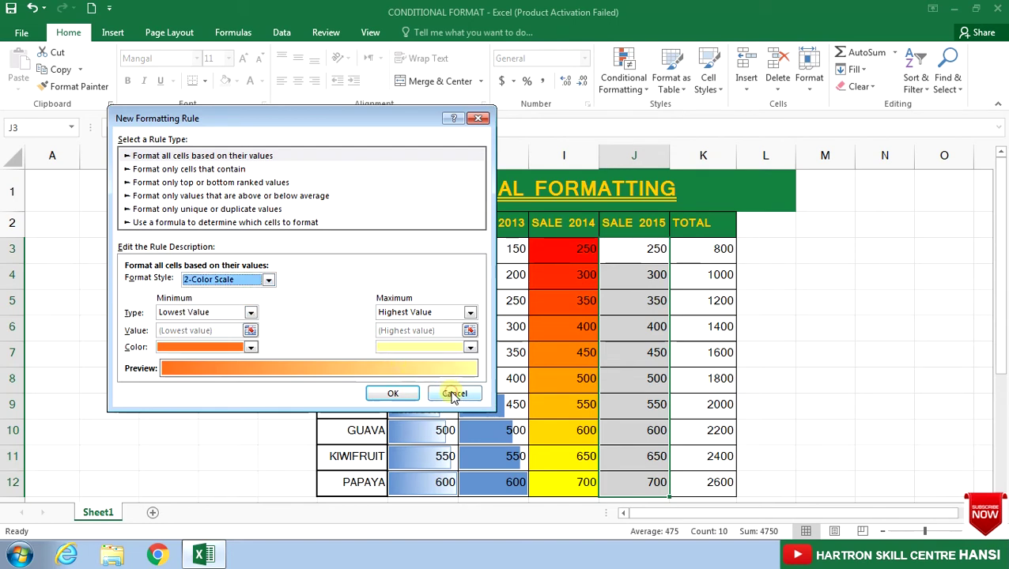
click(454, 394)
mouse_move(589, 252)
mouse_down()
mouse_move(574, 449)
mouse_move(581, 479)
mouse_up()
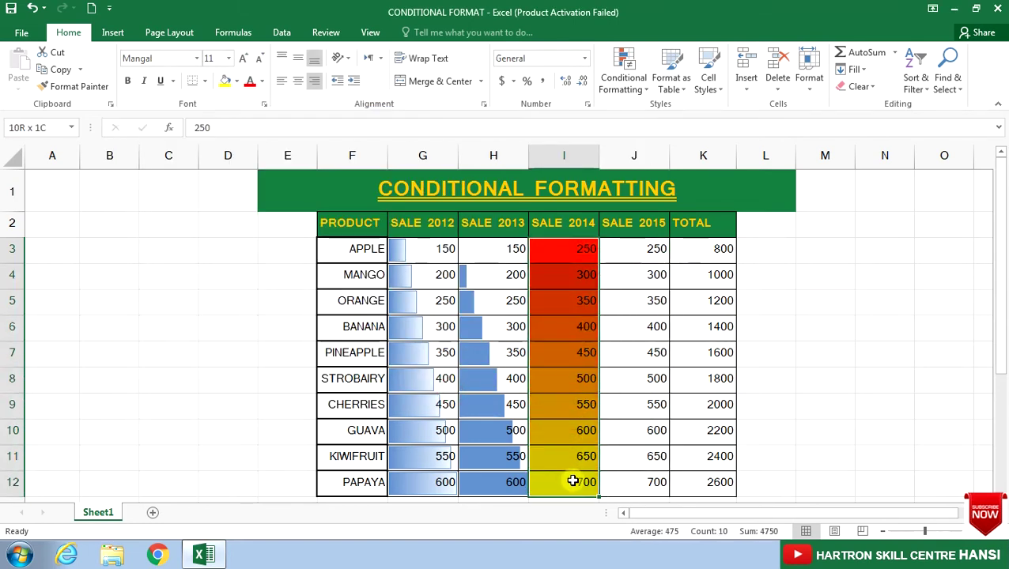
Clear the colour scale rule from the SALE 2014 cells
click(642, 86)
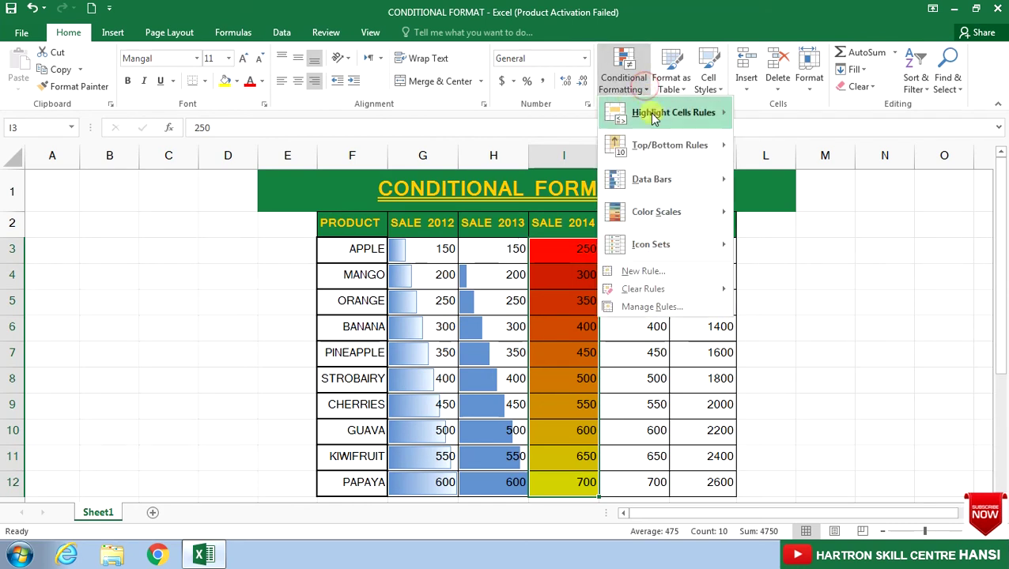
mouse_move(653, 289)
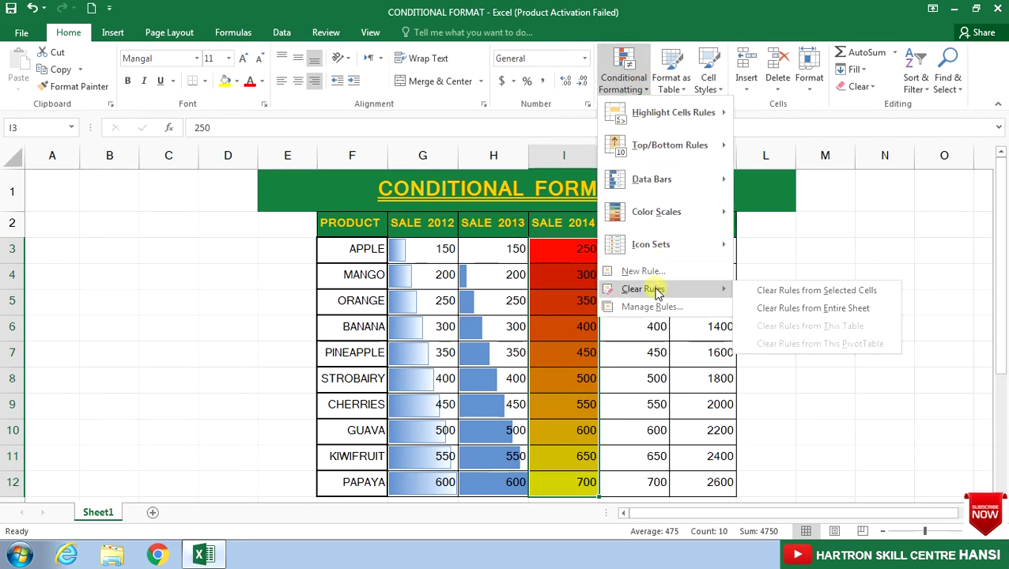
click(794, 292)
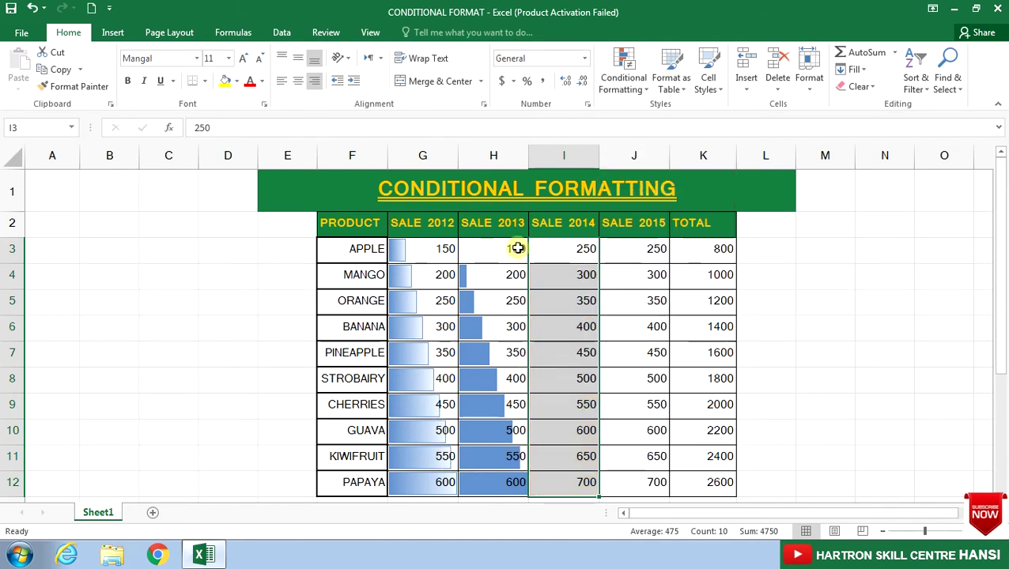
Apply the 3 Arrows (Colored) icon set to the SALE 2014 values
click(641, 83)
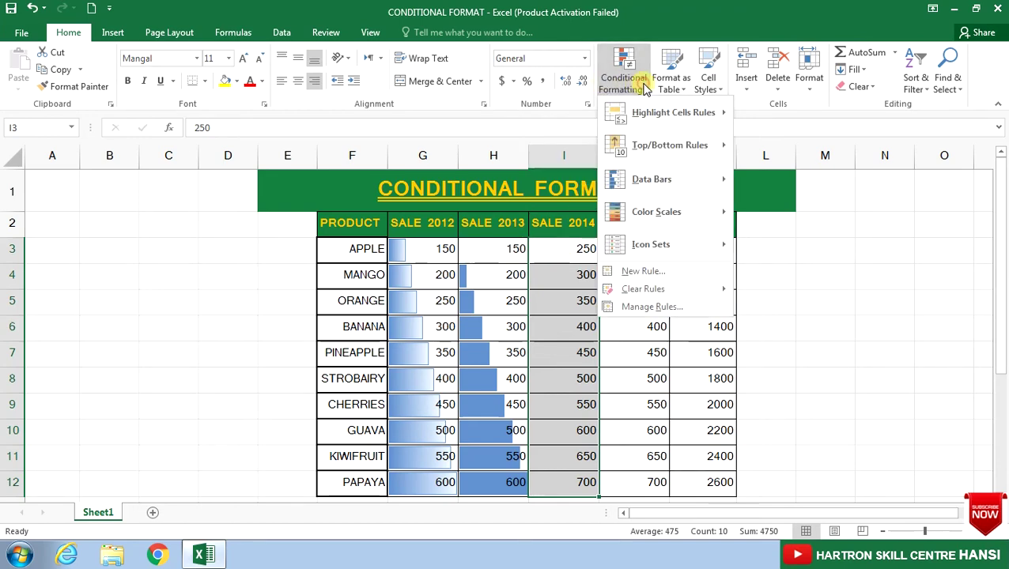
mouse_move(655, 247)
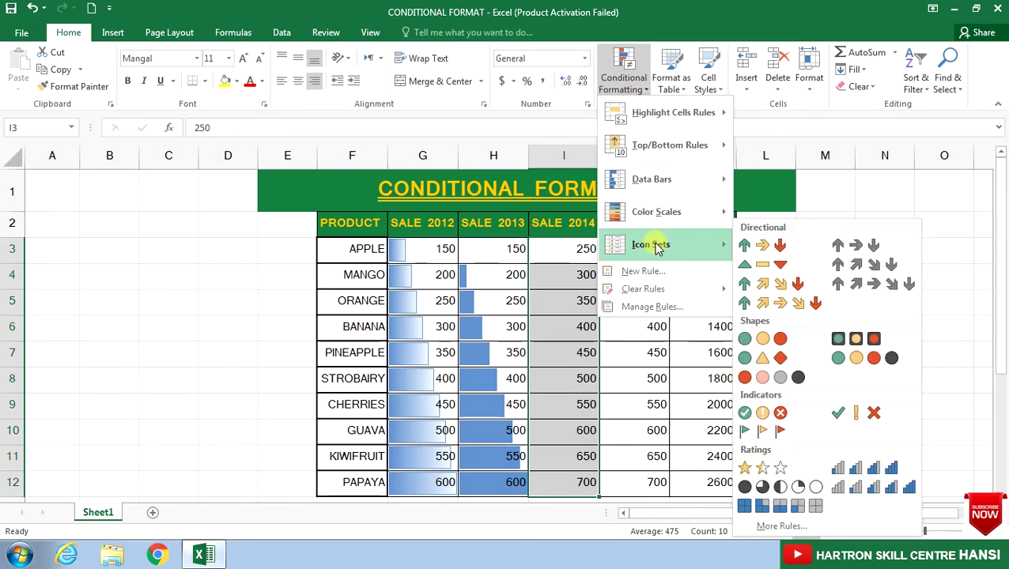
click(781, 247)
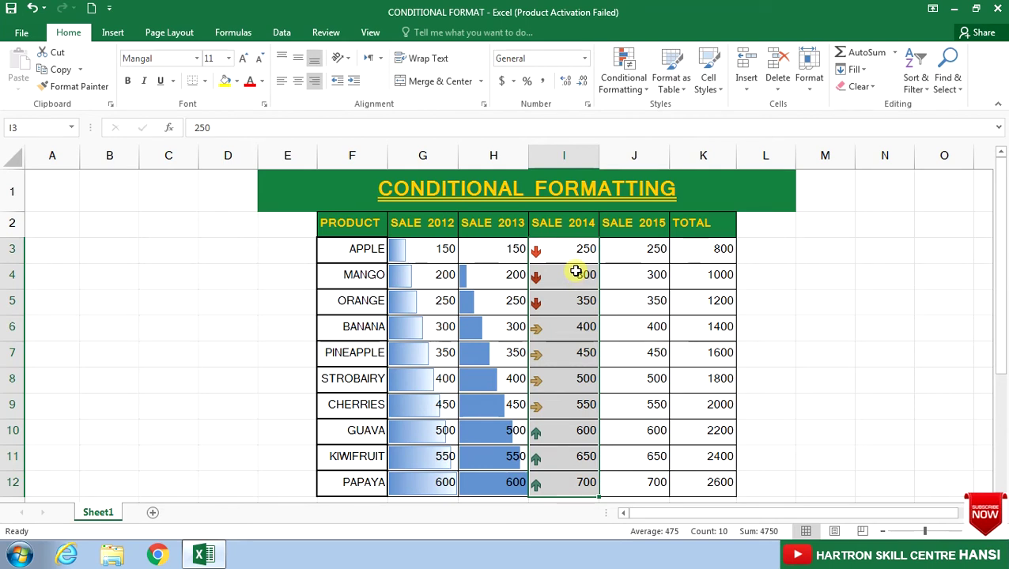
click(637, 253)
Select J3:J12 and start a new rule with the Icon Sets format style
drag(638, 252, 637, 478)
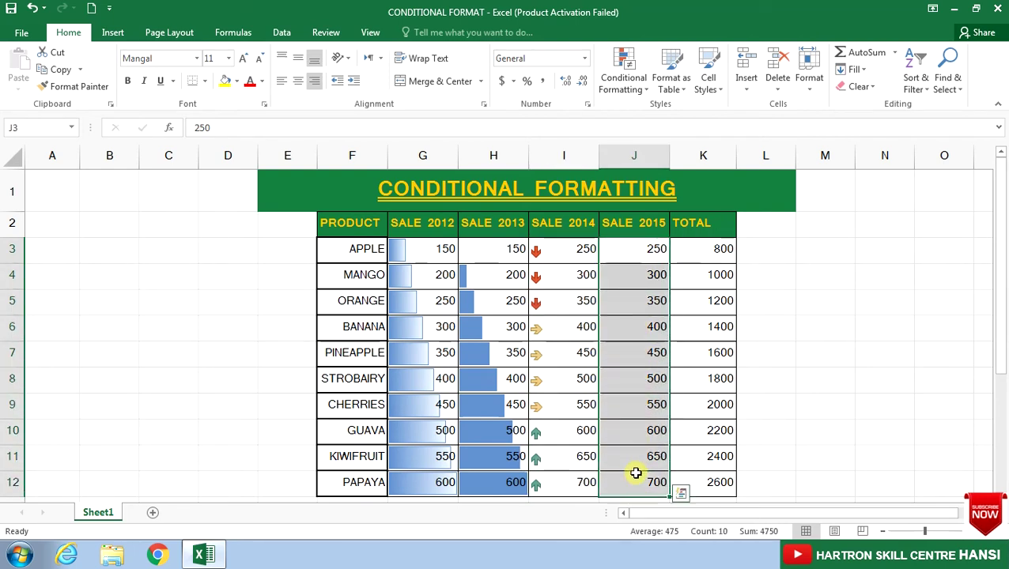
click(646, 90)
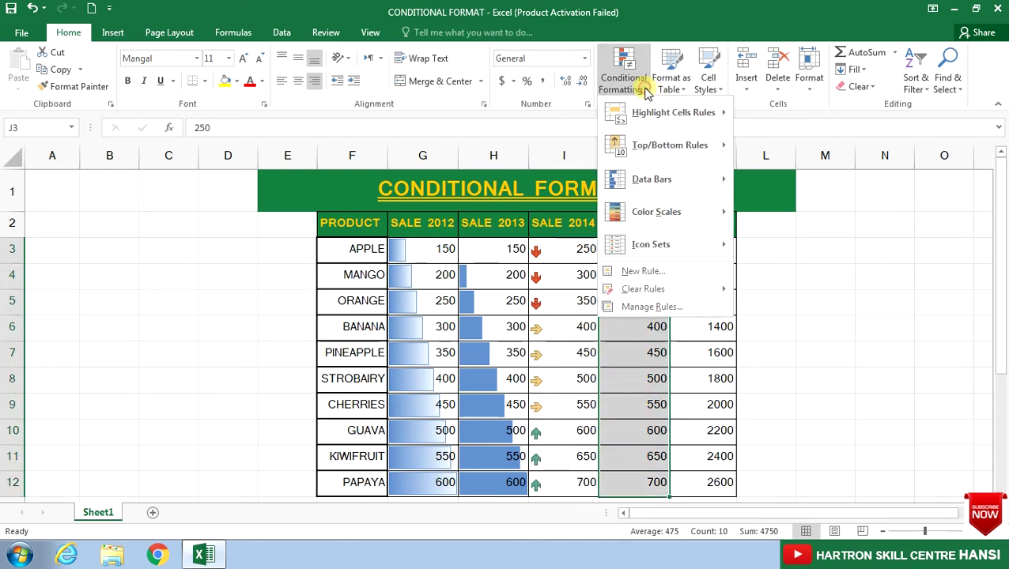
click(647, 271)
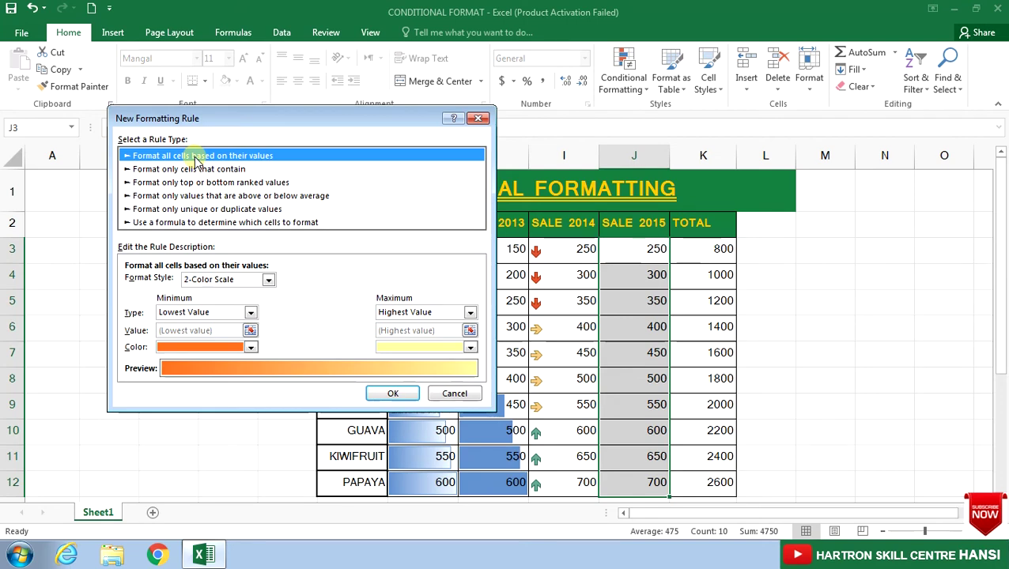
click(268, 280)
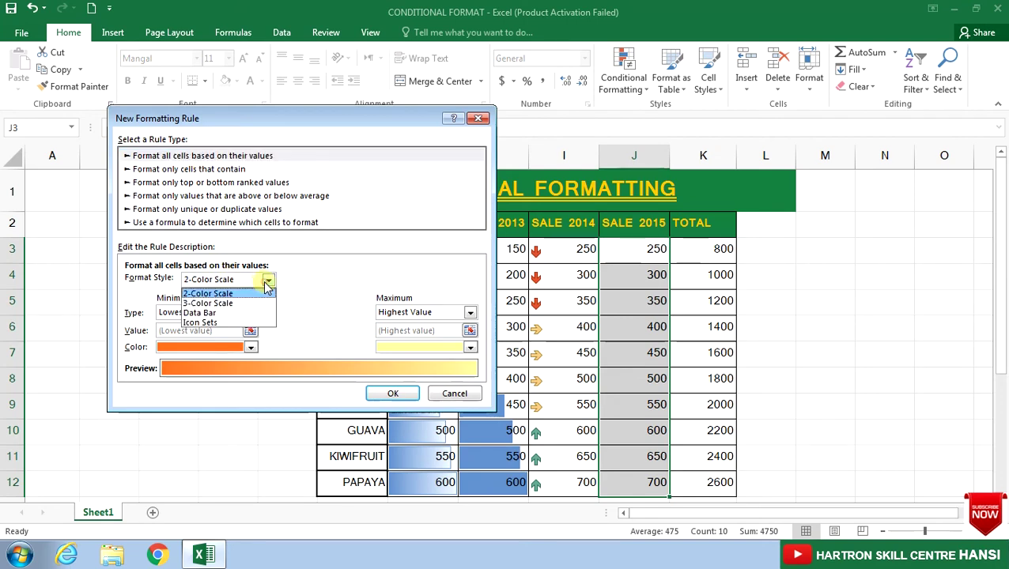
click(200, 322)
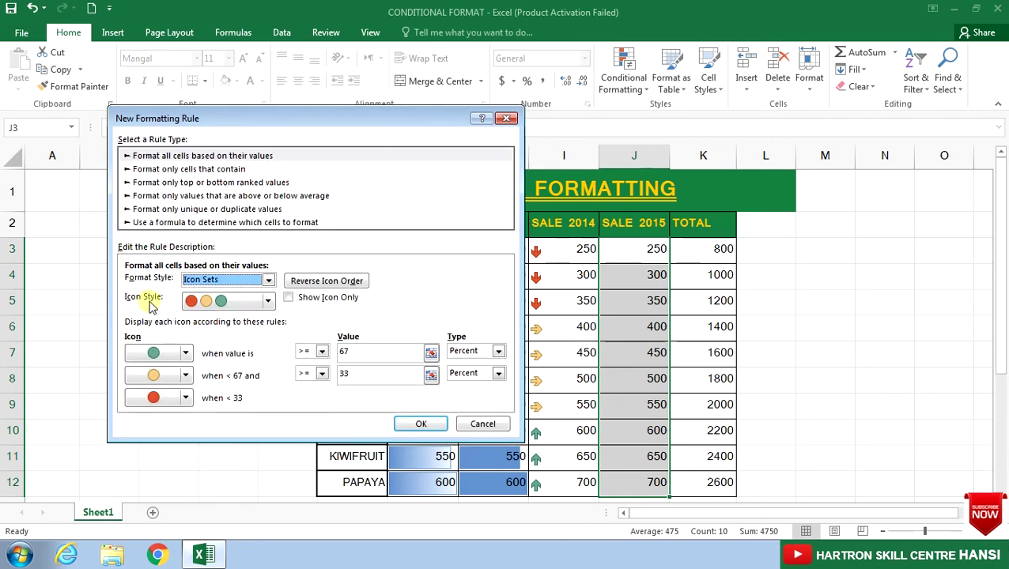
Choose 5 Arrows (Colored) as the icon style
click(268, 301)
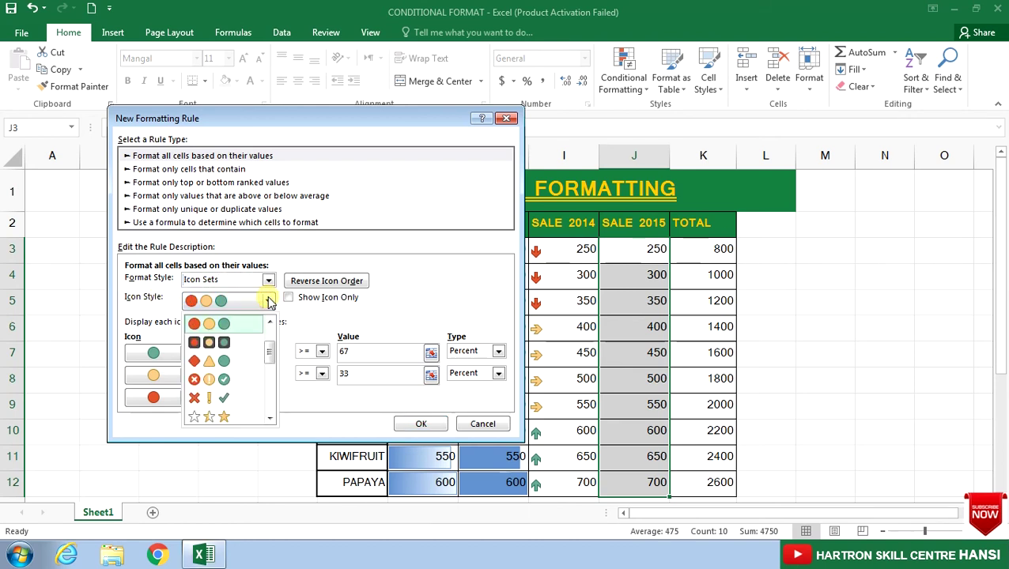
scroll(261, 371, down, 1)
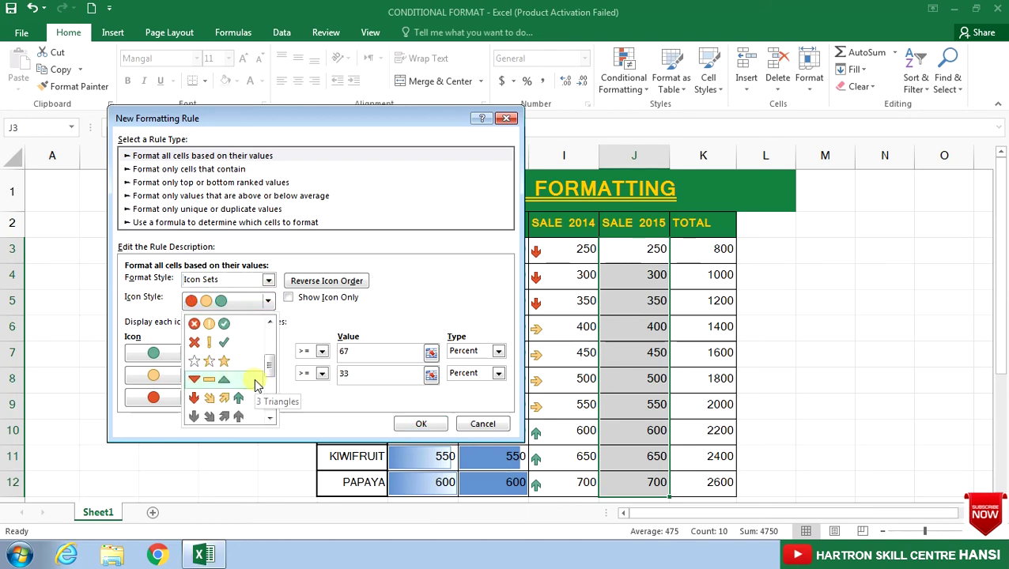
scroll(251, 389, down, 1)
scroll(239, 395, down, 1)
scroll(230, 401, down, 1)
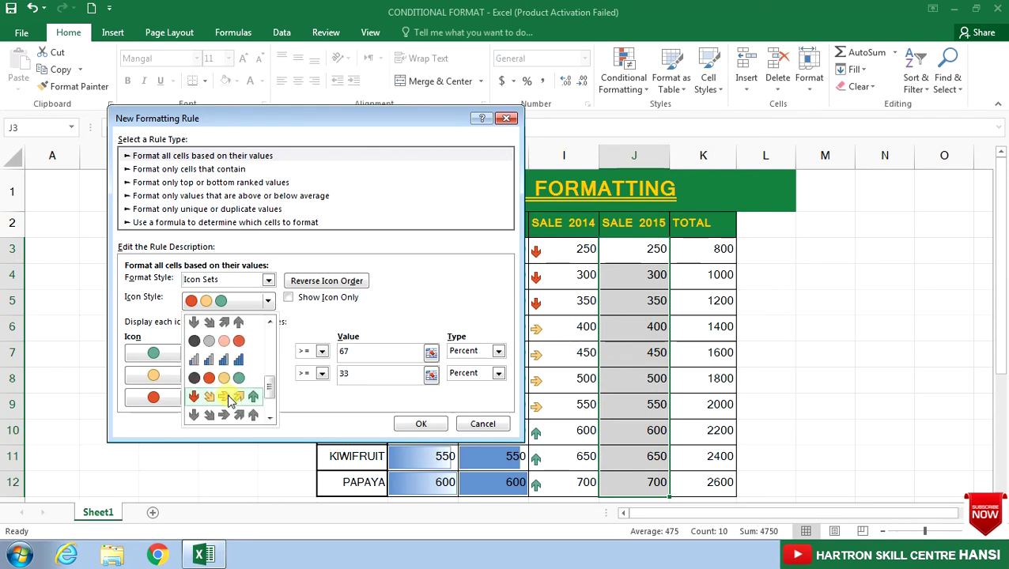
scroll(230, 401, up, 2)
scroll(229, 402, down, 1)
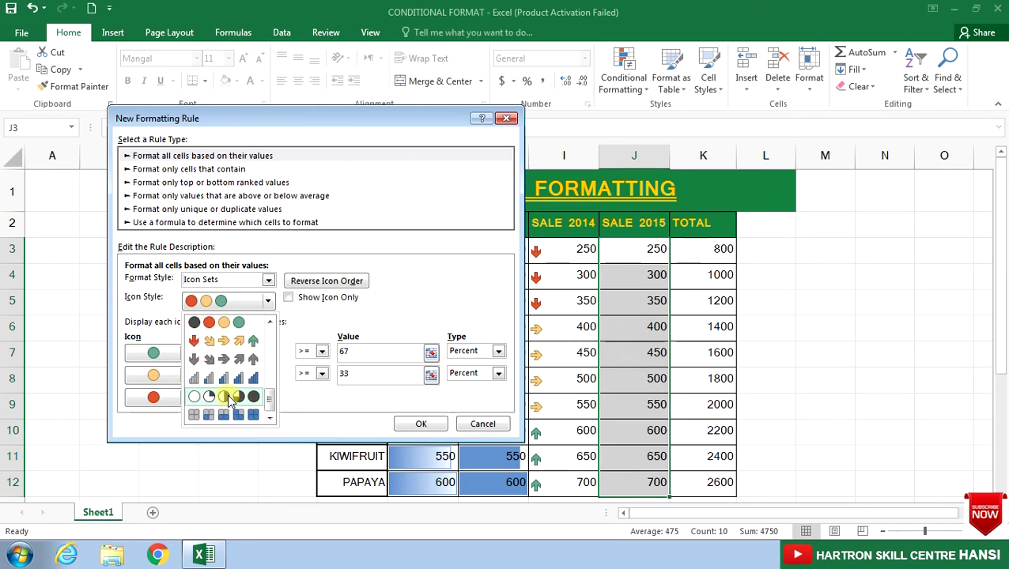
scroll(226, 404, down, 1)
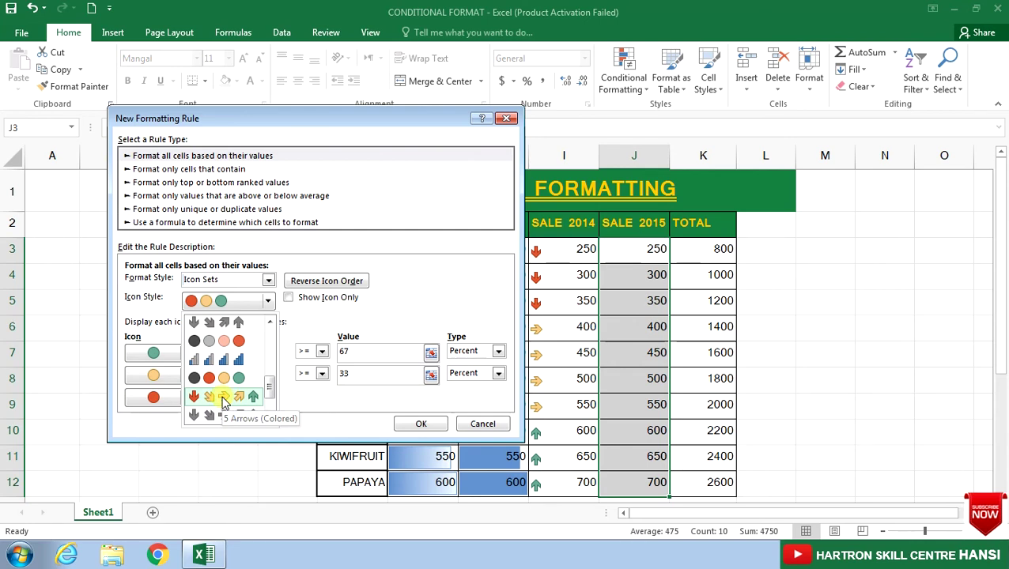
click(225, 399)
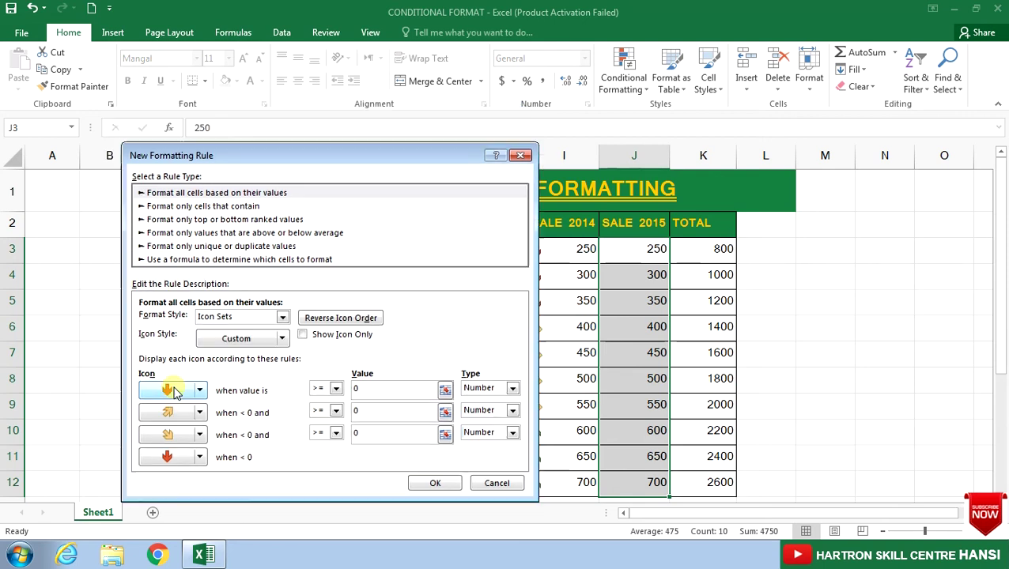
Set Number thresholds 650, 500 and 350, make the lowest icon a green up arrow, and apply
scroll(178, 393, down, 1)
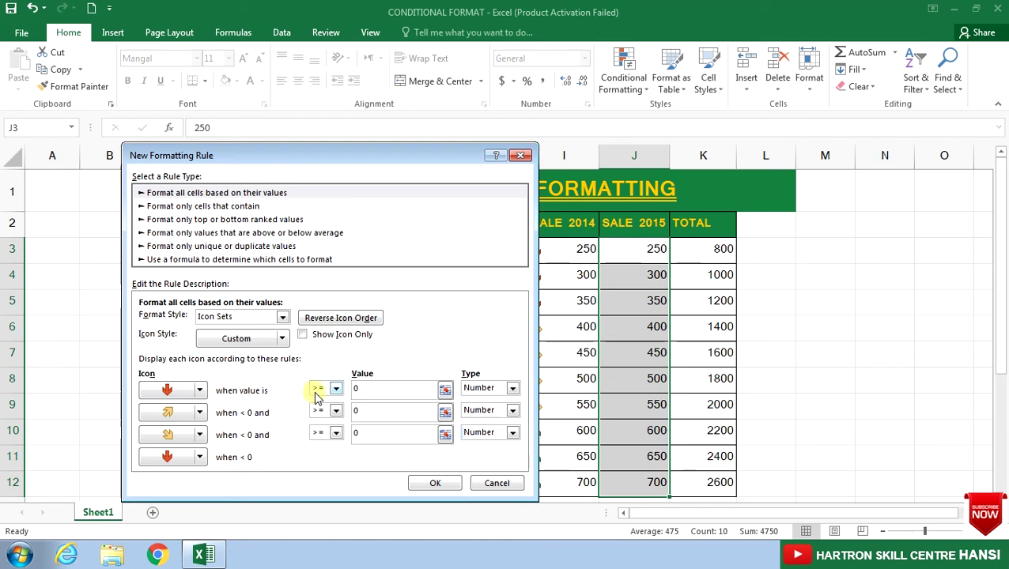
double_click(356, 390)
text(650)
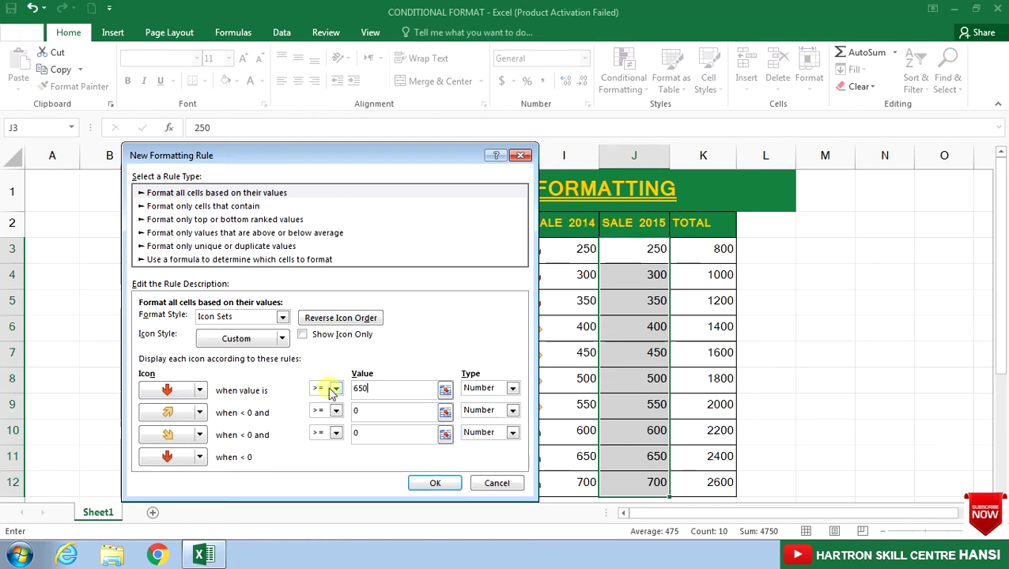
click(363, 410)
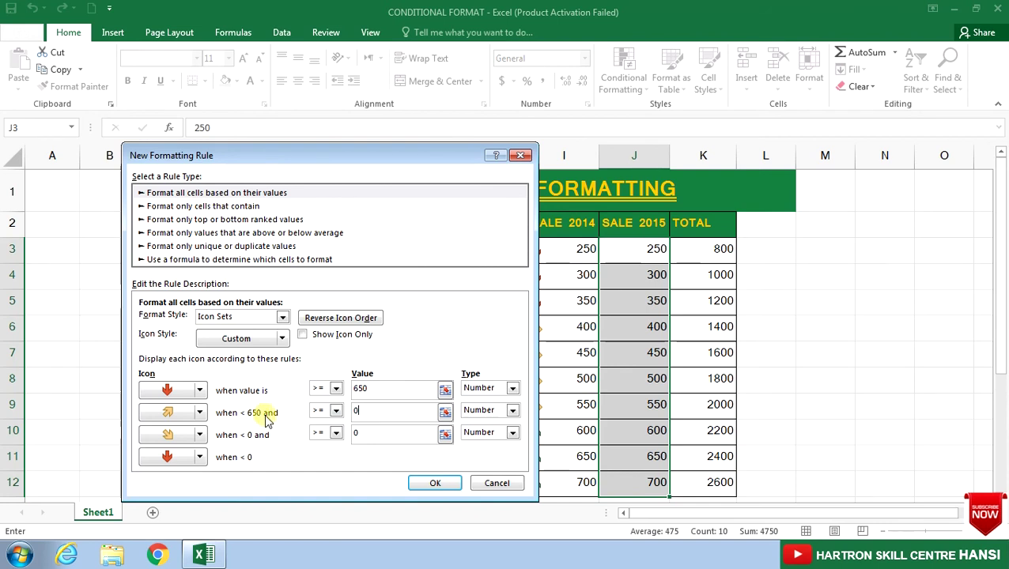
click(362, 412)
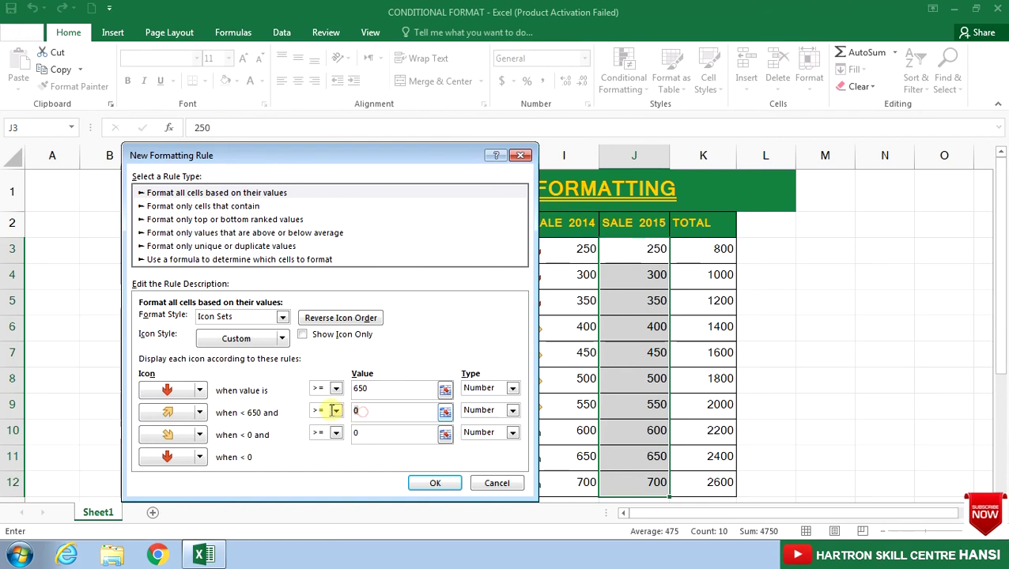
text(500)
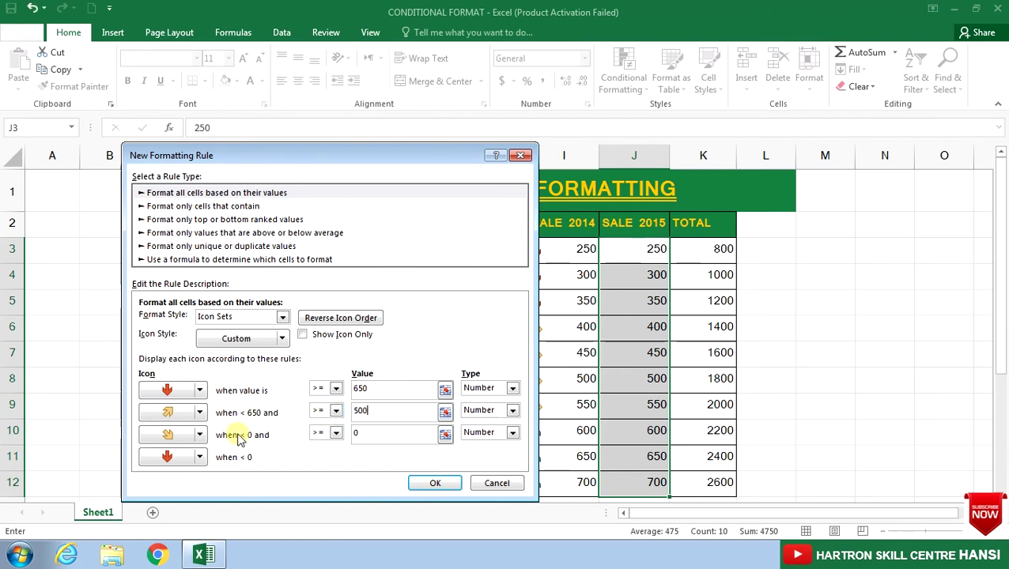
click(358, 433)
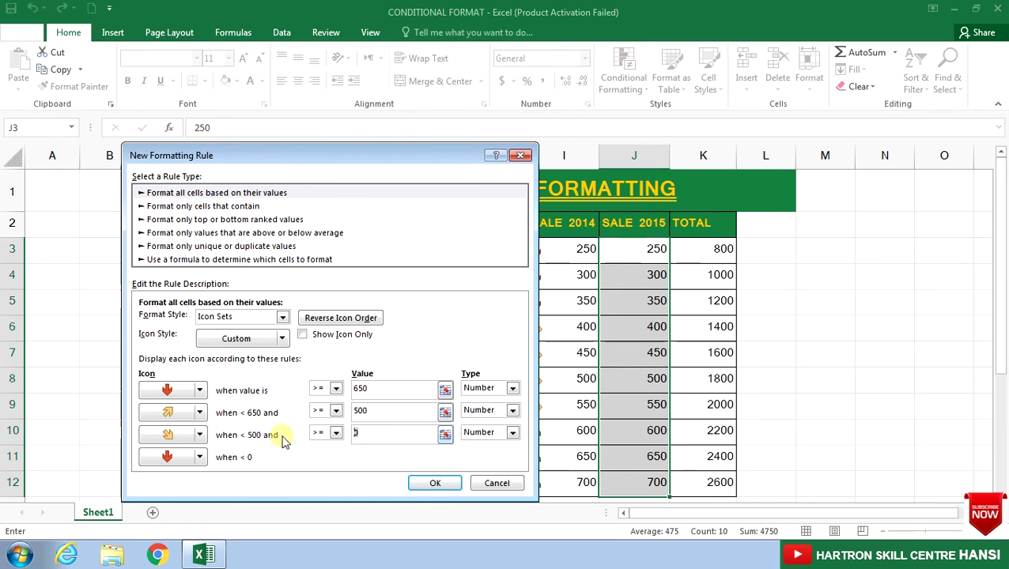
key(BackSpace)
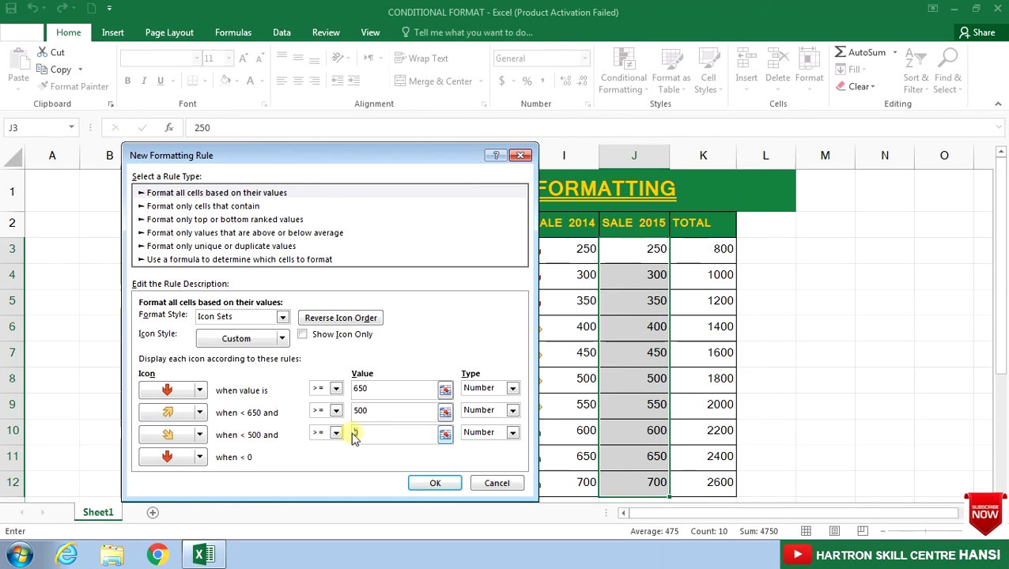
text(350)
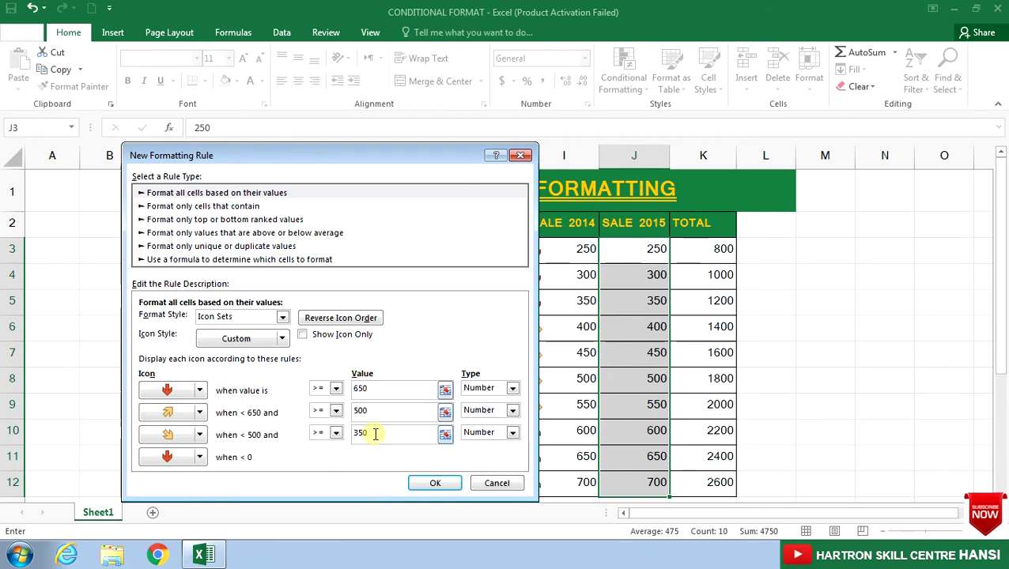
click(199, 457)
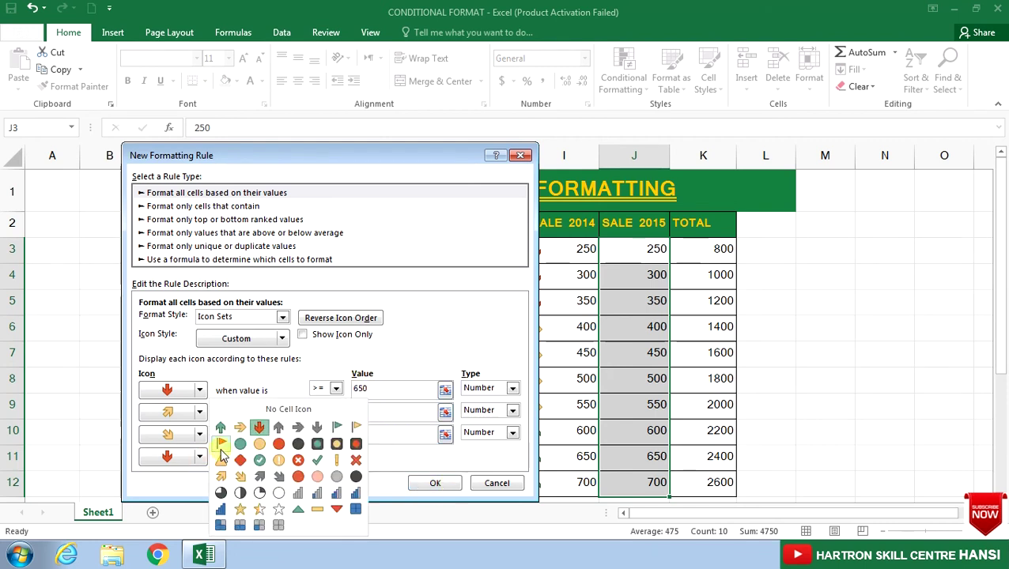
click(220, 427)
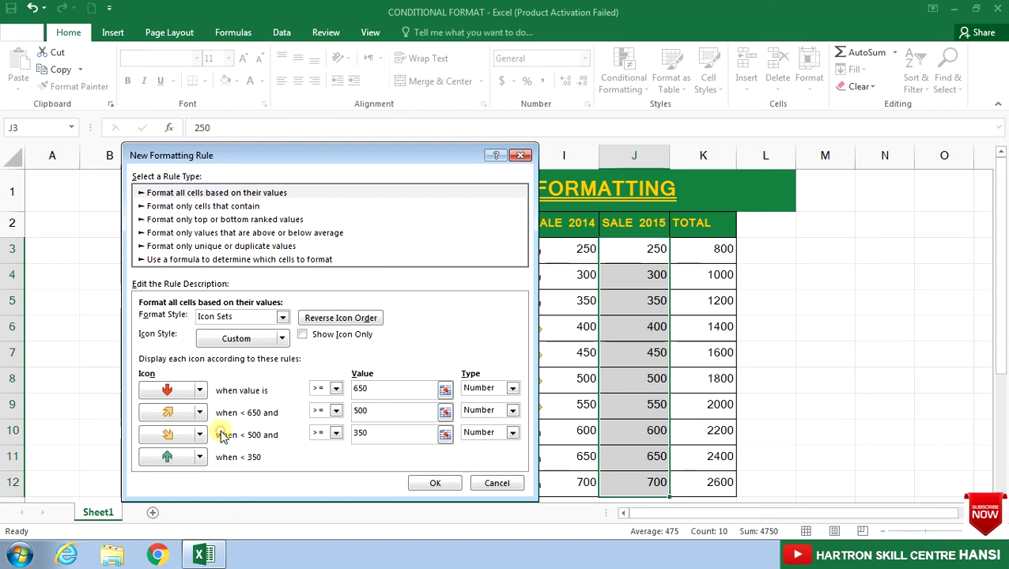
click(436, 483)
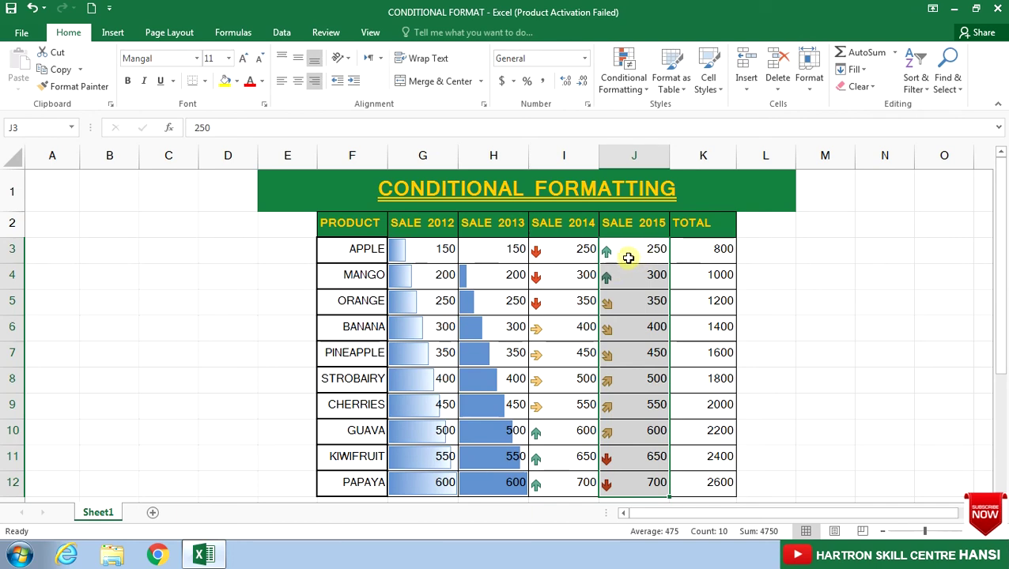
click(629, 258)
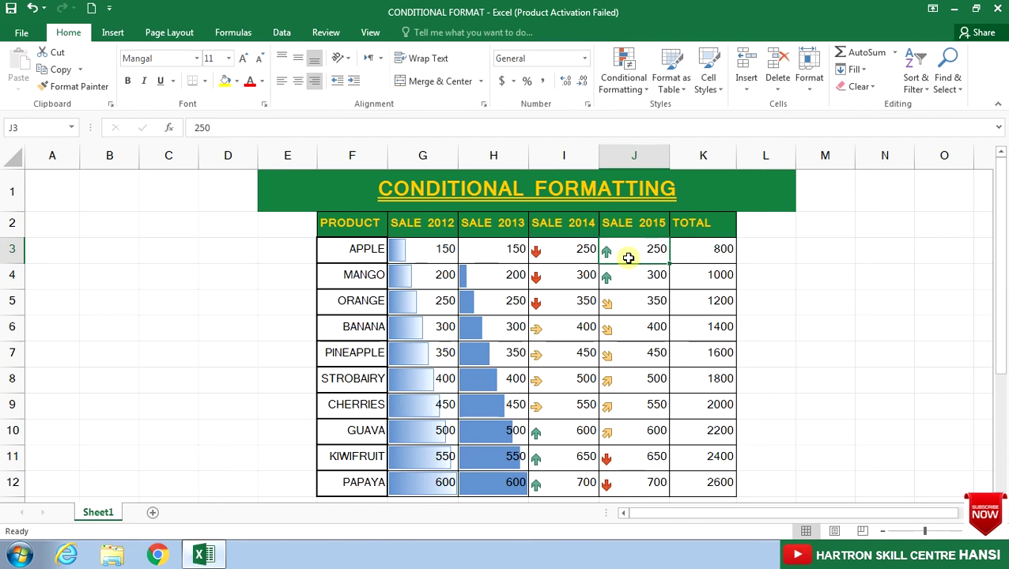
Open a New Formatting Rule dialog from the Conditional Formatting menu
click(642, 89)
click(645, 271)
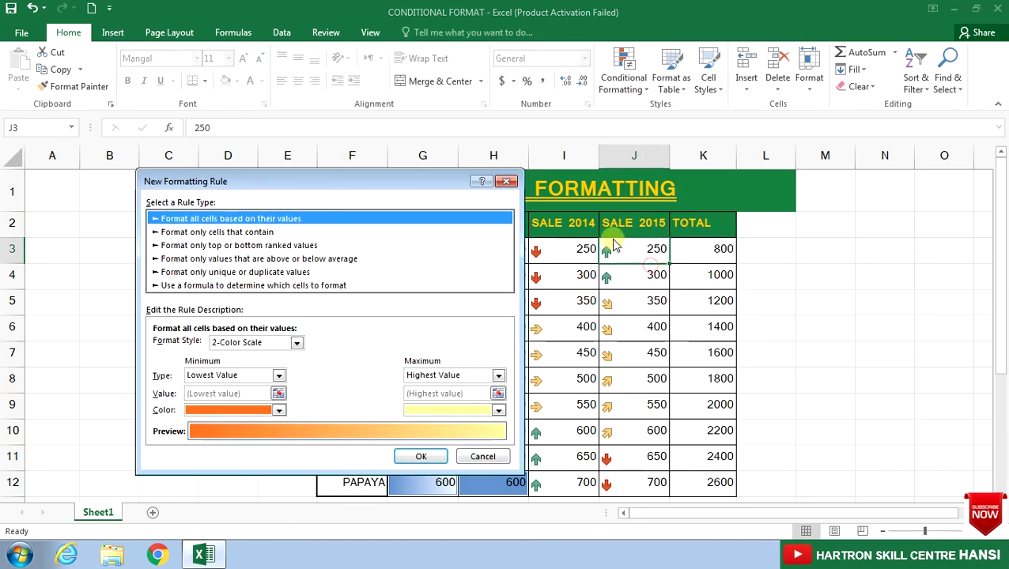